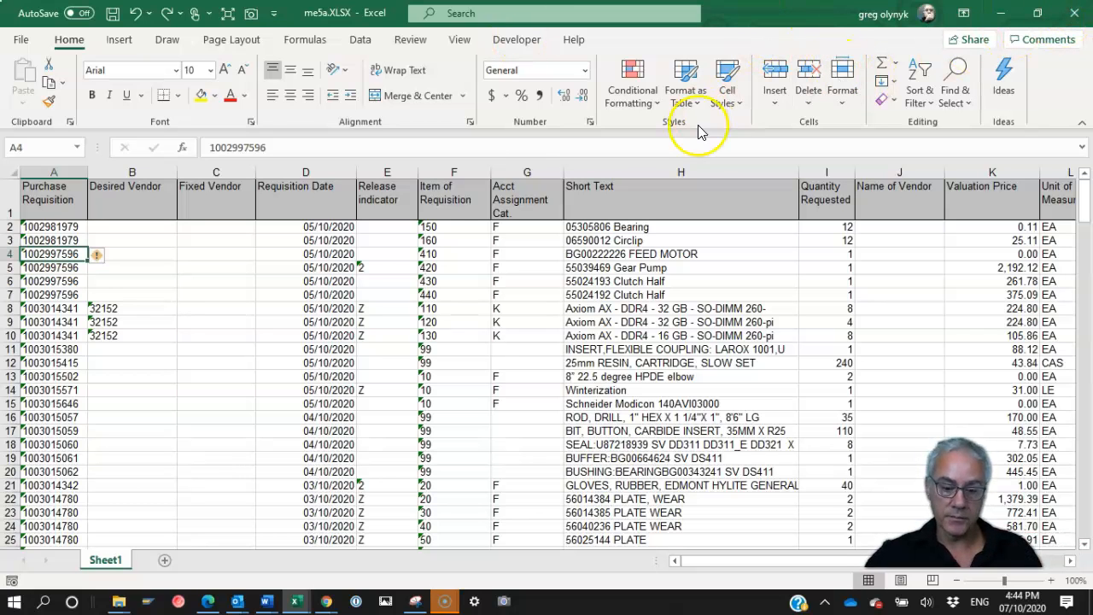
Close the me5a workbook and browse for an existing data connection in Template.xlsx, filtering the sources to Excel files.
{"action": "left_click", "coordinate": [1074, 13]}
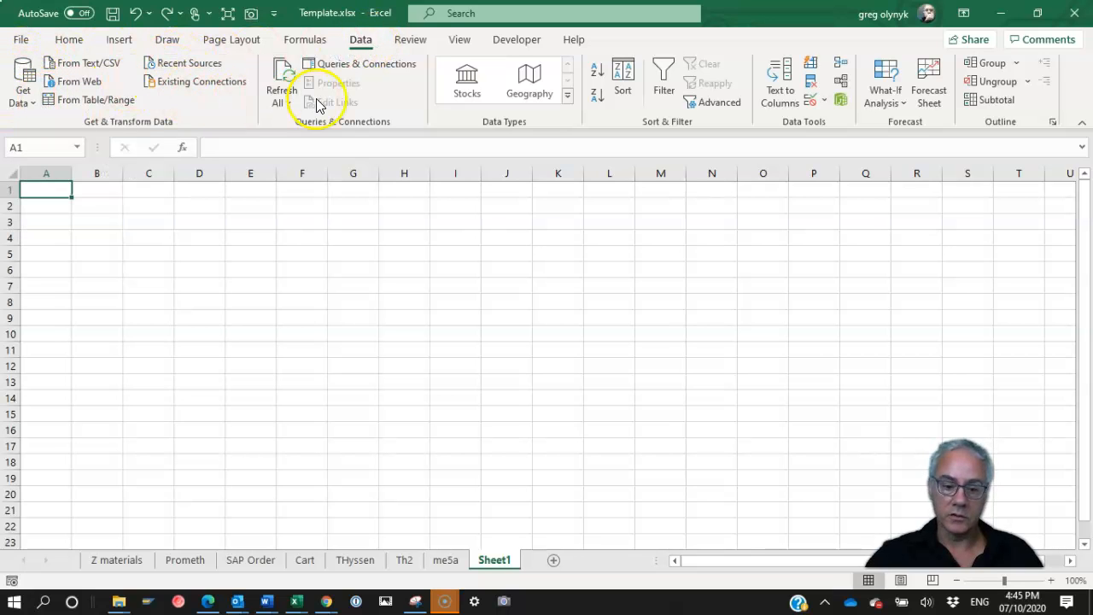
{"action": "left_click", "coordinate": [213, 86]}
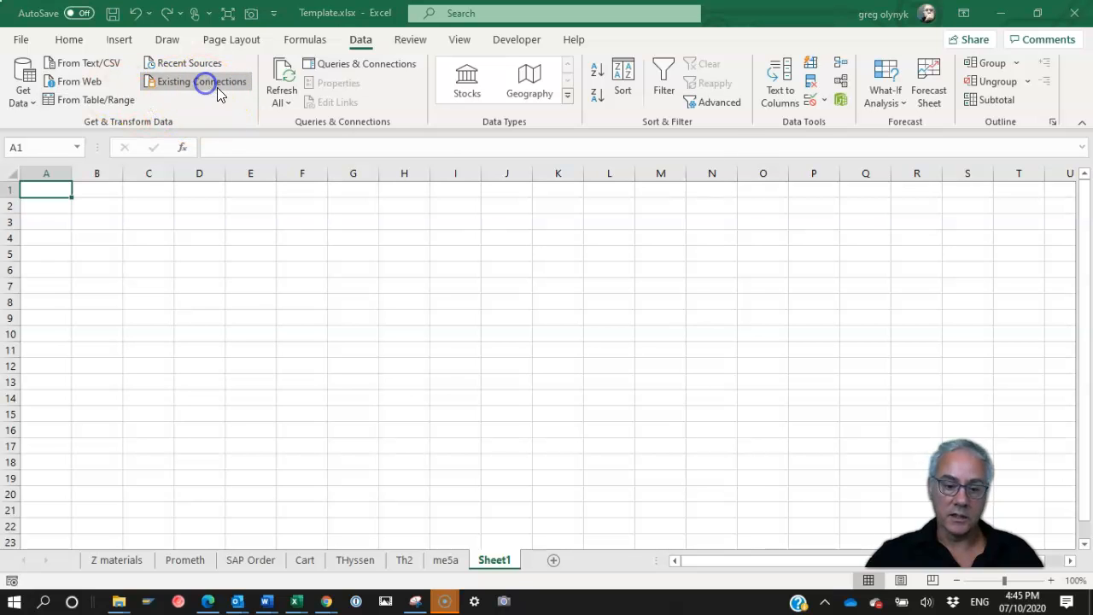
{"action": "left_click", "coordinate": [414, 474]}
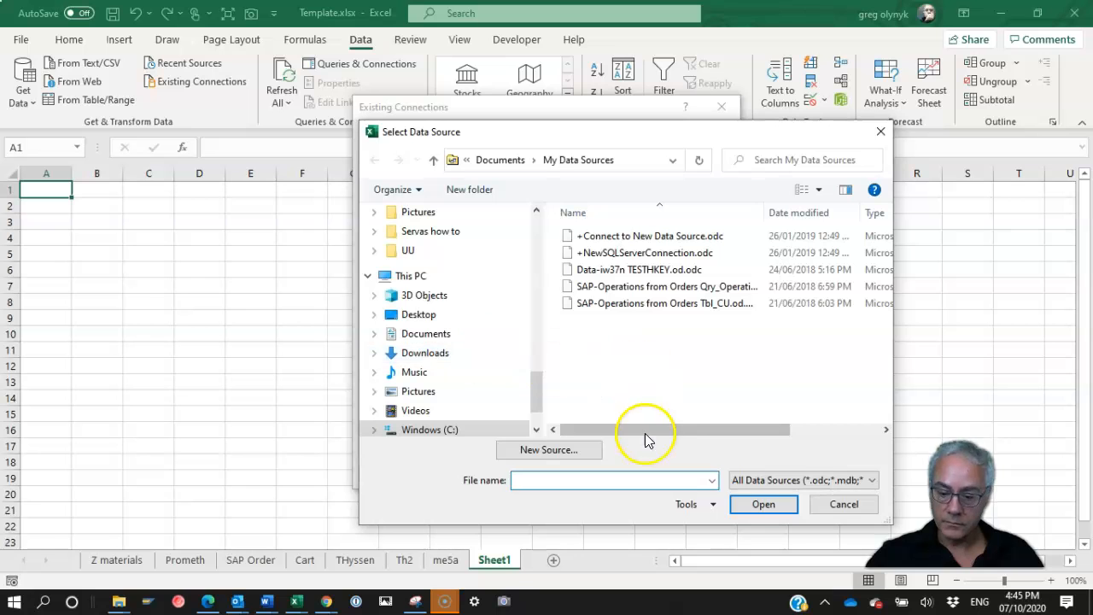
{"action": "left_click_drag", "start_coordinate": [691, 137], "coordinate": [559, 88]}
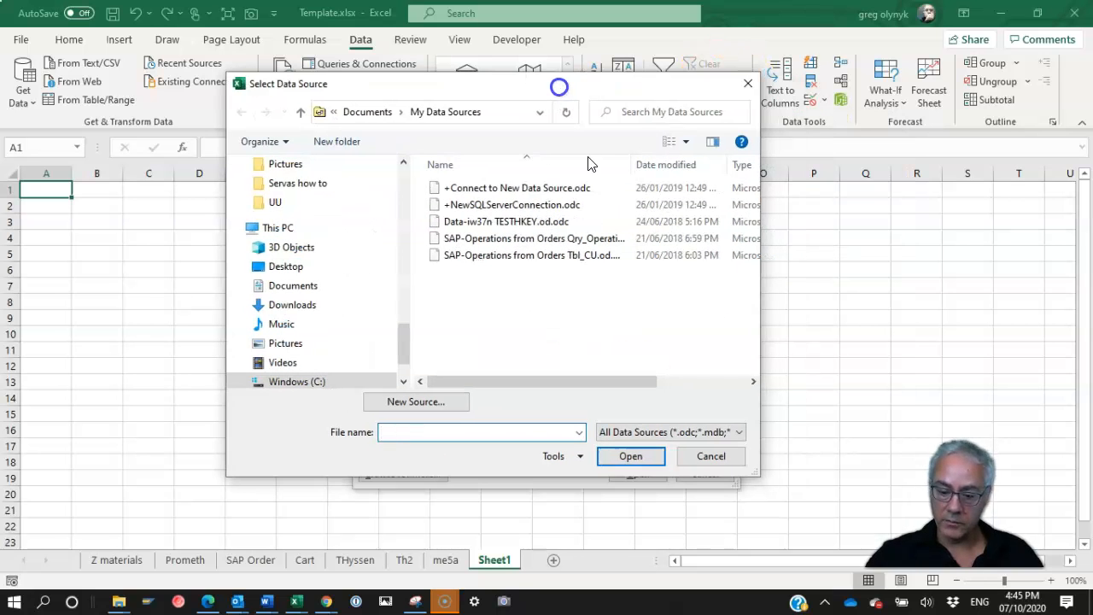
{"action": "left_click", "coordinate": [688, 432]}
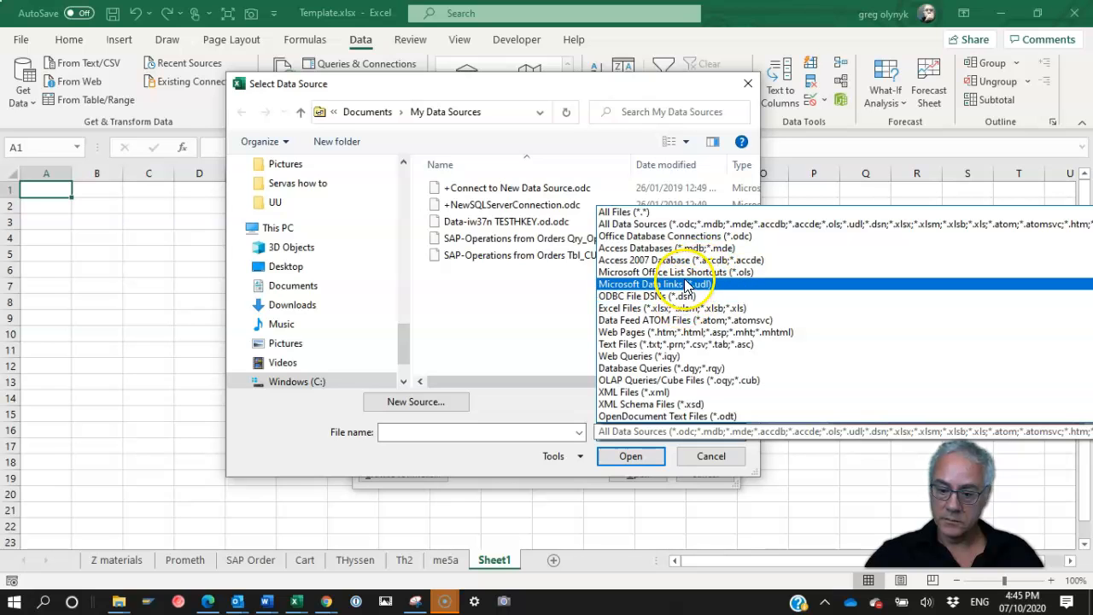
{"action": "left_click", "coordinate": [683, 309]}
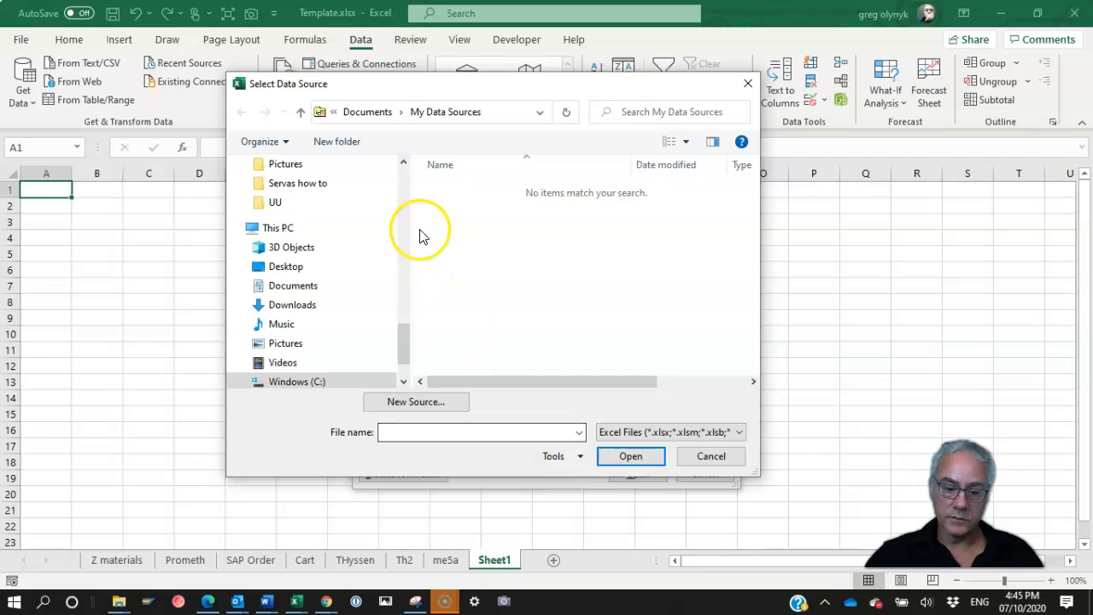
Import Sheet1$ from me5a.XLSX on the Desktop as a table at A1, with headers, and narrow the Purchase Requisition column.
{"action": "scroll", "coordinate": [405, 205], "scroll_direction": "up", "scroll_amount": 10}
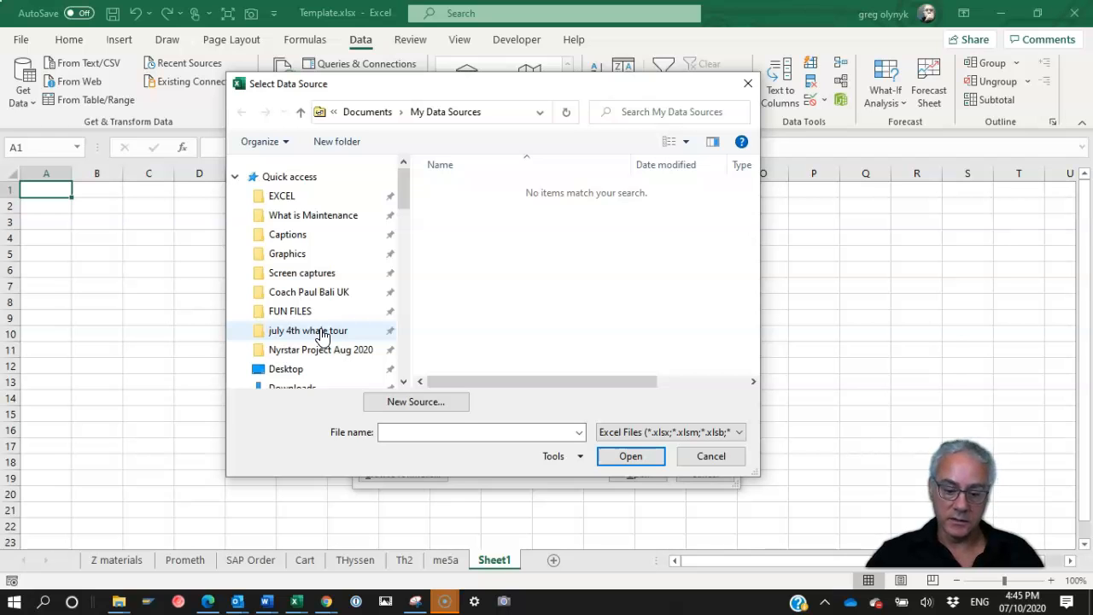
{"action": "left_click", "coordinate": [286, 371]}
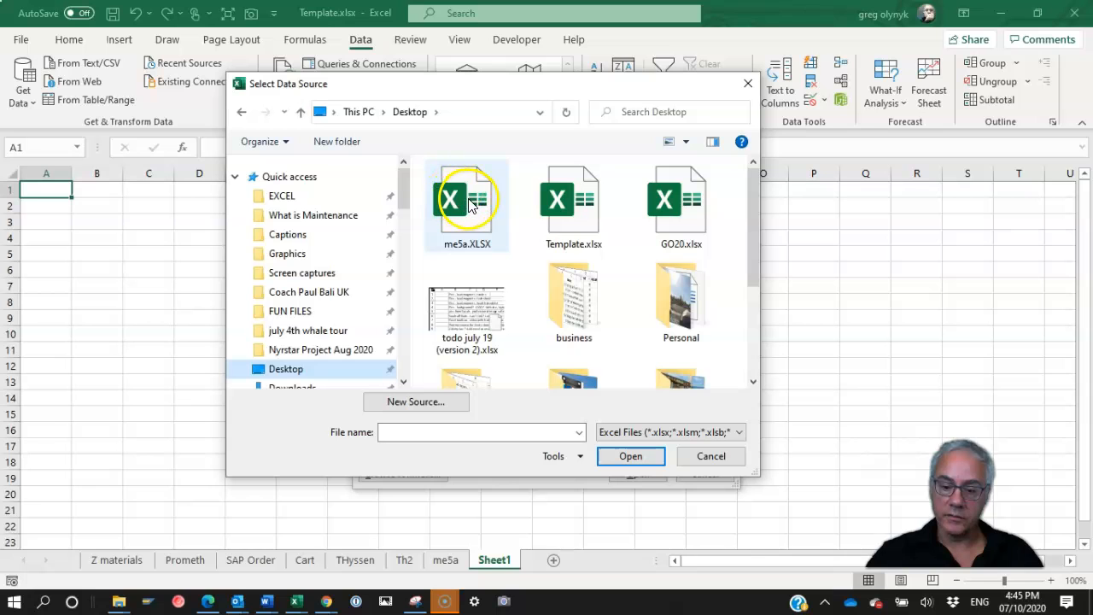
{"action": "double_click", "coordinate": [468, 204]}
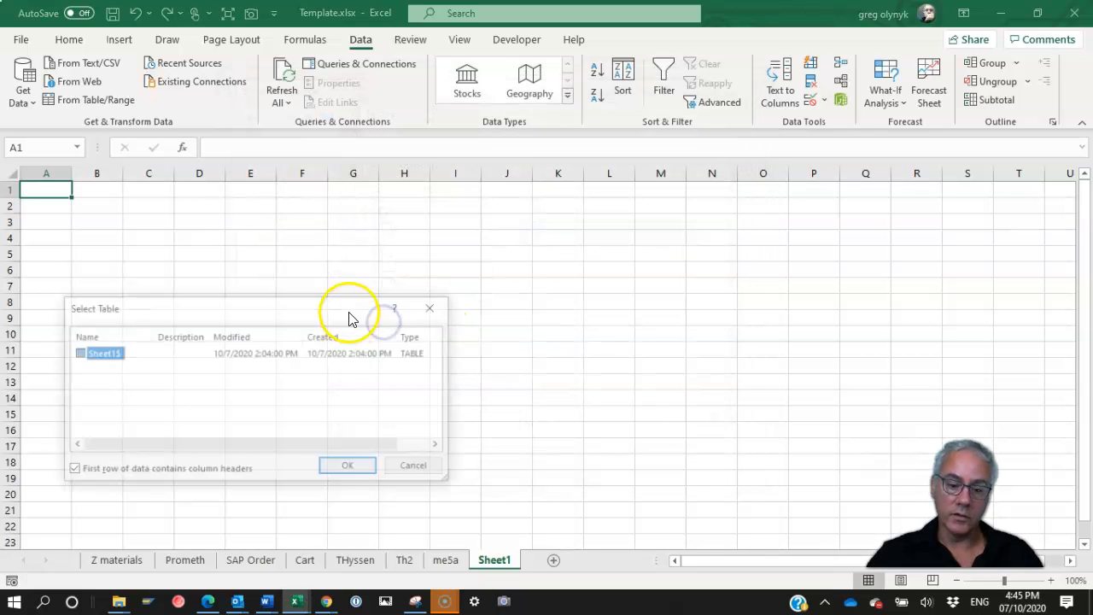
{"action": "left_click", "coordinate": [350, 466]}
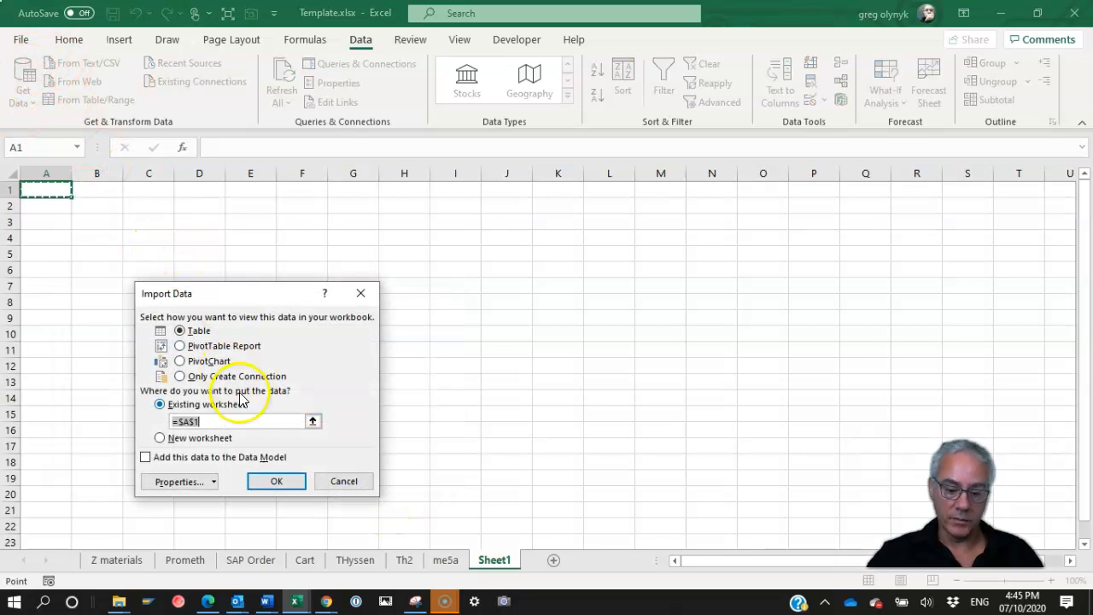
{"action": "left_click", "coordinate": [275, 481]}
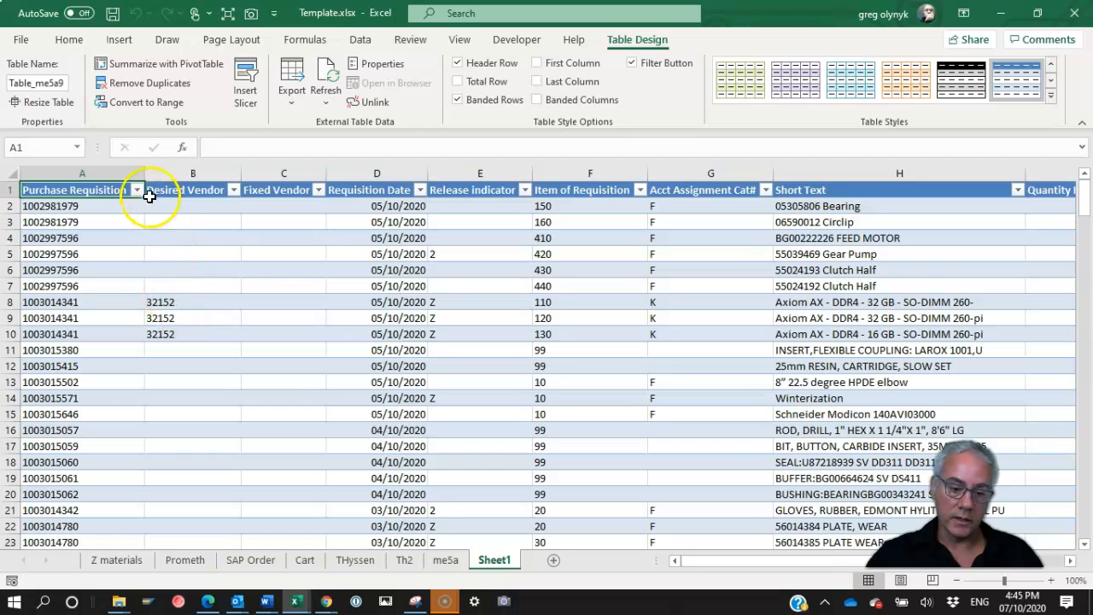
{"action": "left_click_drag", "start_coordinate": [144, 172], "coordinate": [113, 172]}
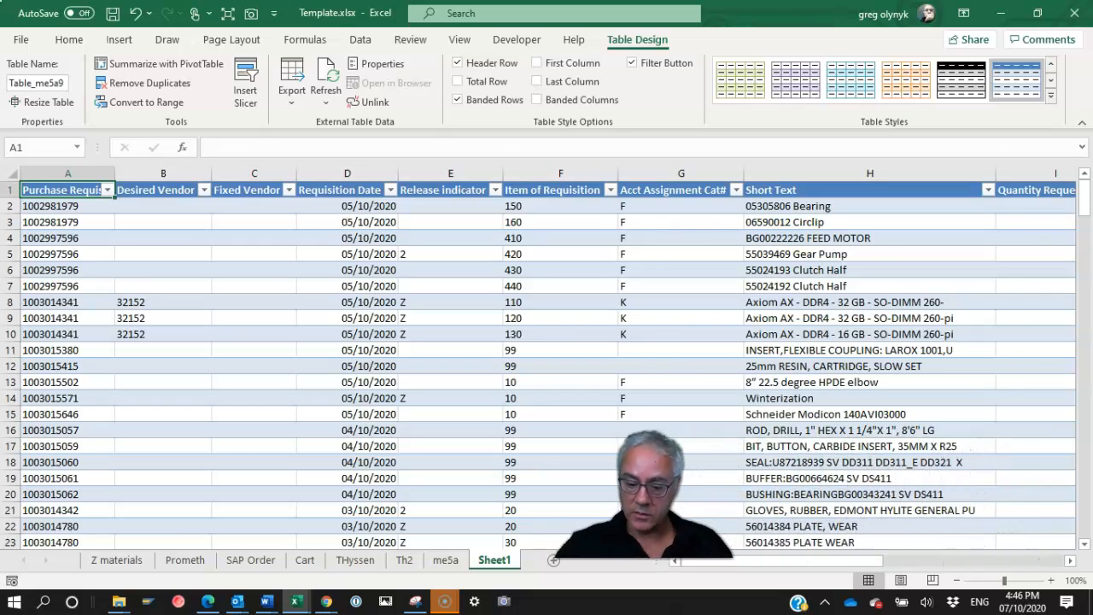
Add a new table column headed SEARCH in cell R1, directly after Req# Tracking Number.
{"action": "left_click", "coordinate": [1071, 561]}
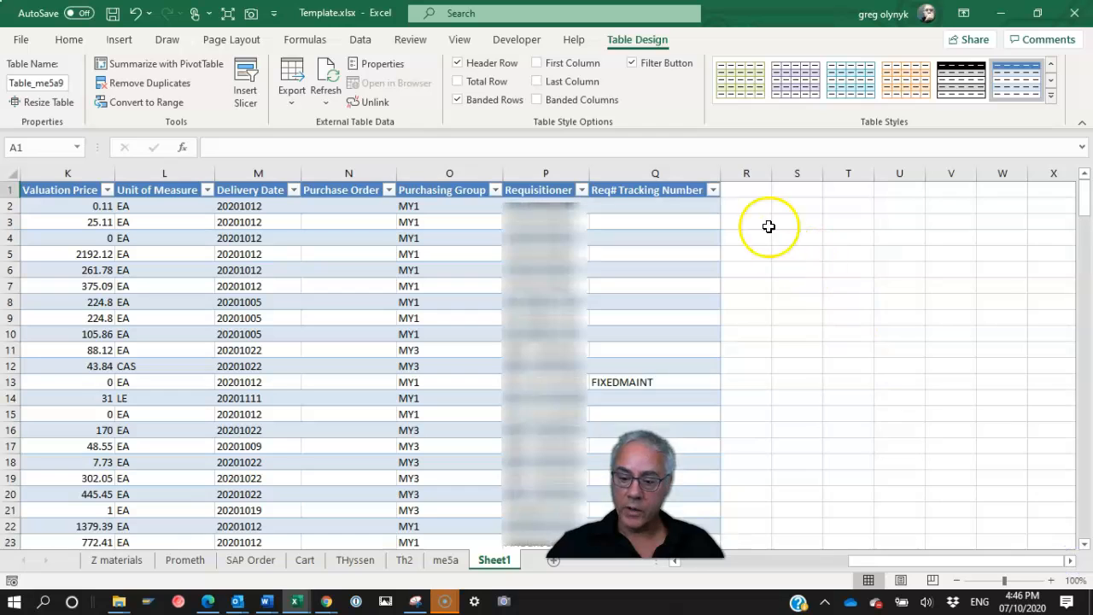
{"action": "left_click", "coordinate": [748, 191]}
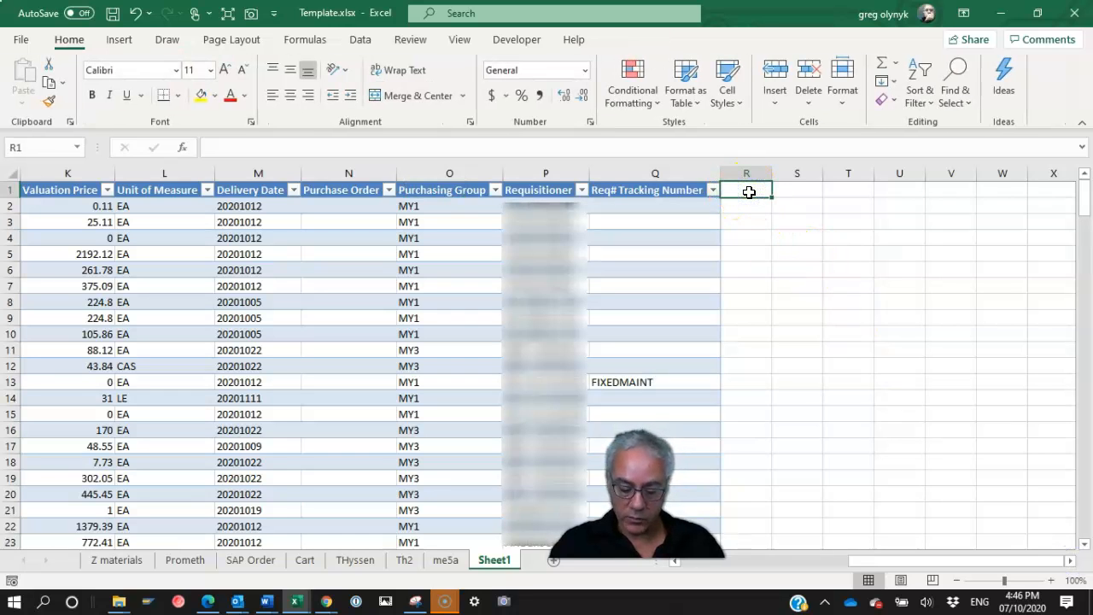
{"action": "type", "text": "F"}
{"action": "key", "text": "BackSpace"}
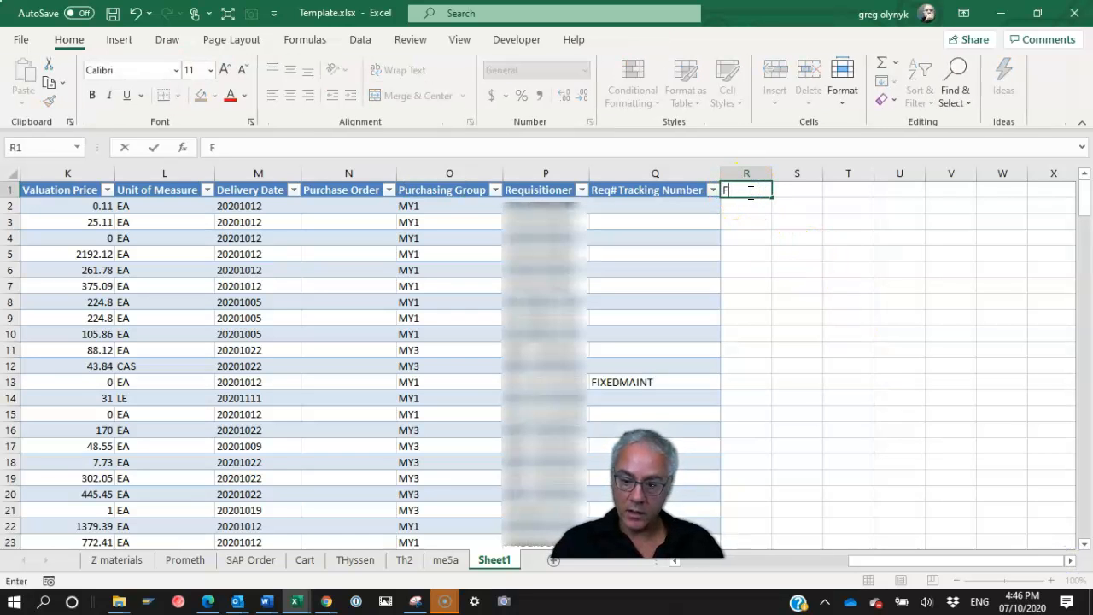
{"action": "type", "text": "SEARCH"}
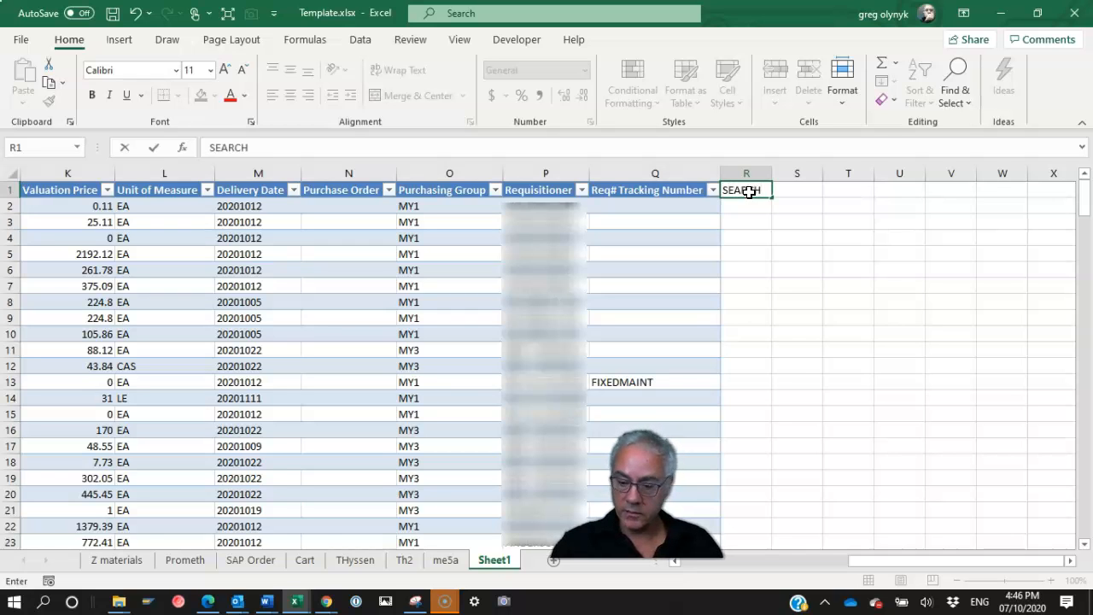
{"action": "key", "text": "Return"}
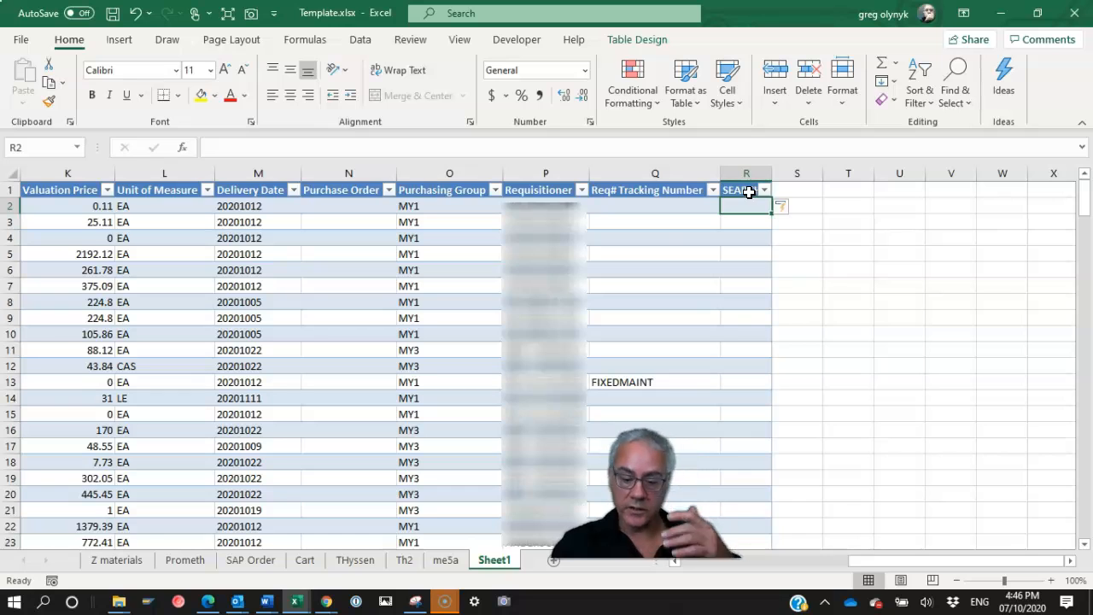
Begin a SEARCH formula in R2 that references the Short Text cell of the same row.
{"action": "type", "text": "="}
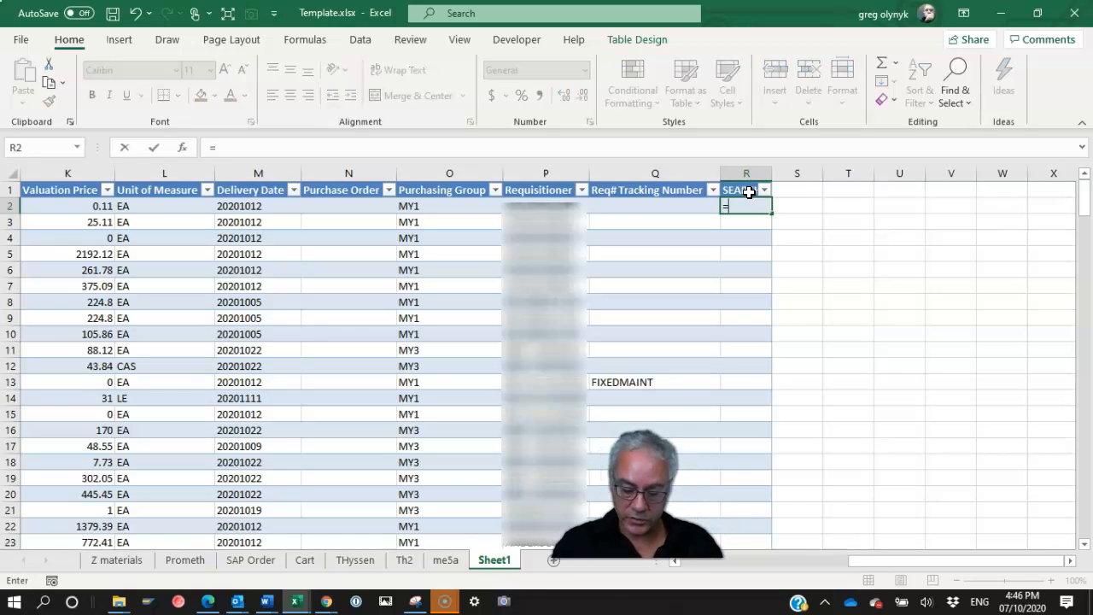
{"action": "type", "text": "search("}
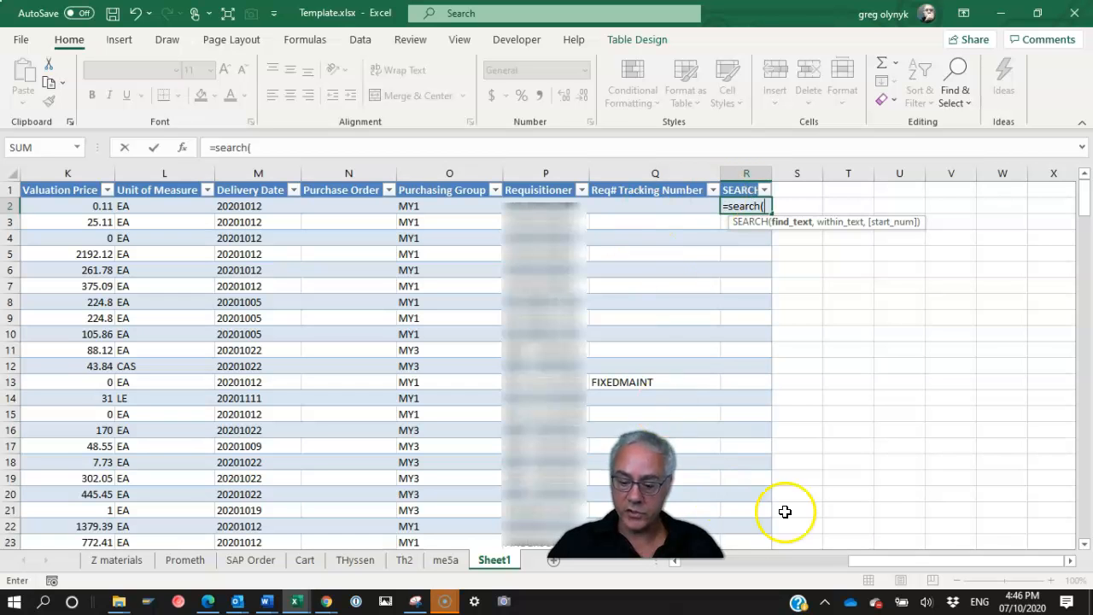
{"action": "left_click_drag", "start_coordinate": [886, 564], "coordinate": [721, 577]}
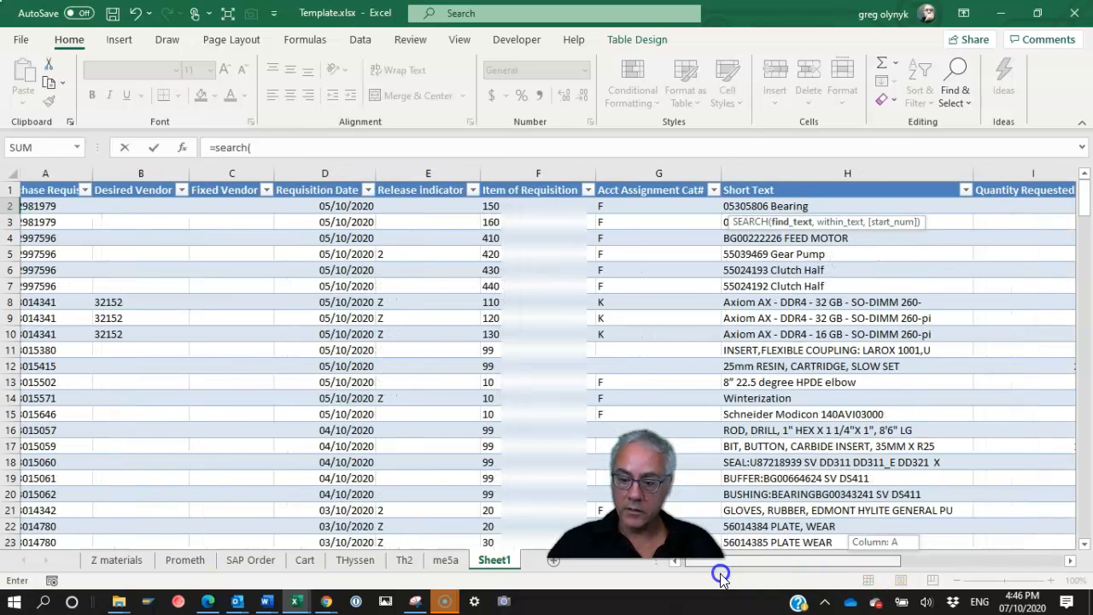
{"action": "left_click", "coordinate": [777, 206]}
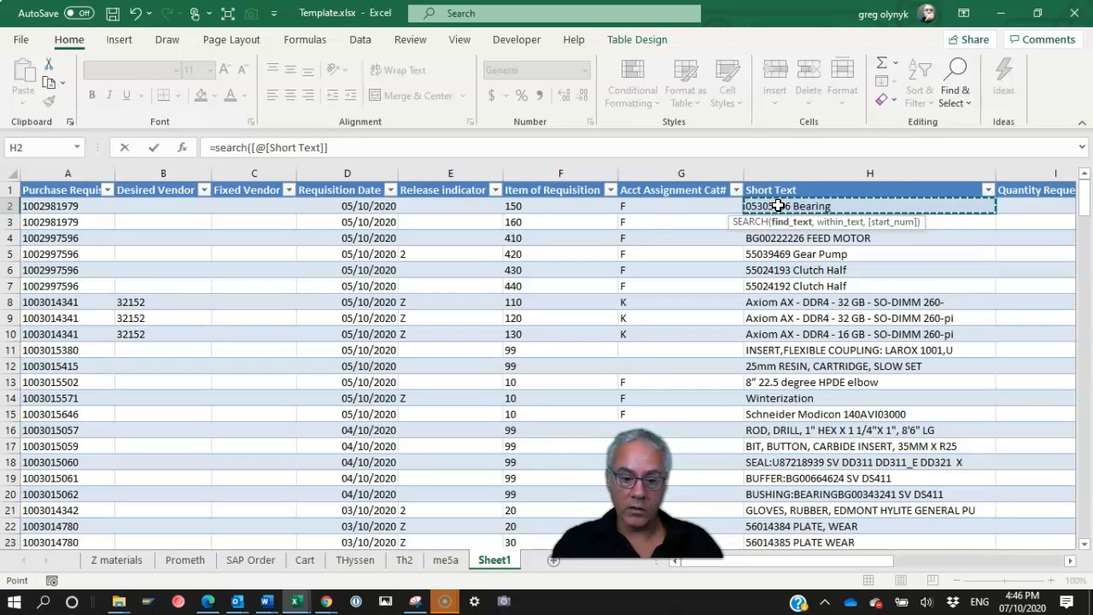
Insert a quoted space as the text to find, completing the R2 formula as =SEARCH(" ",[@[Short Text]]).
{"action": "left_click", "coordinate": [252, 147]}
{"action": "left_click", "coordinate": [248, 146]}
{"action": "left_click", "coordinate": [252, 145]}
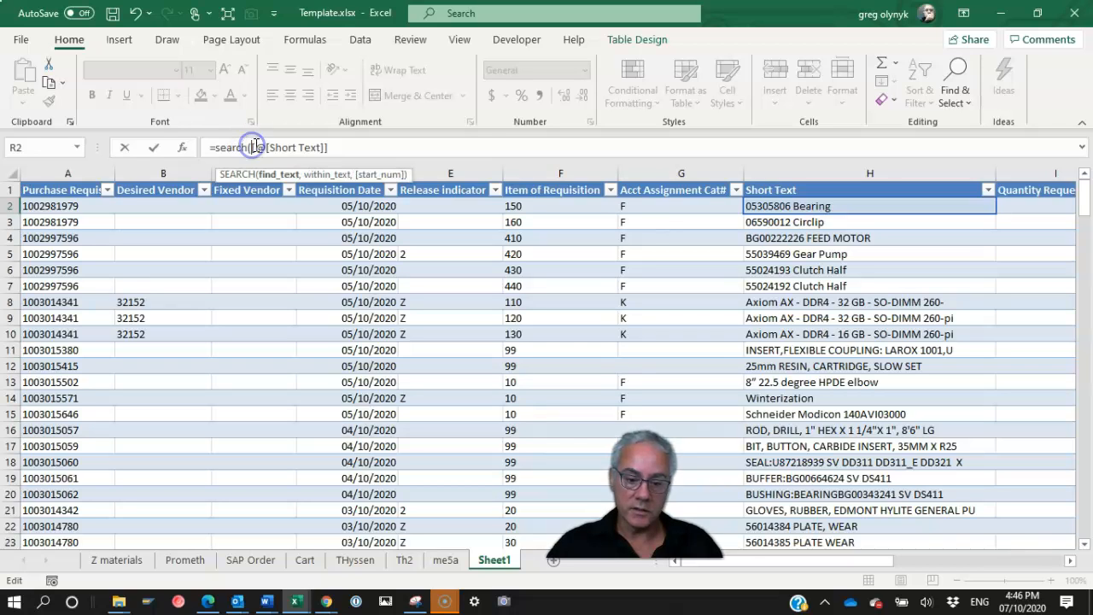
{"action": "left_click", "coordinate": [282, 147]}
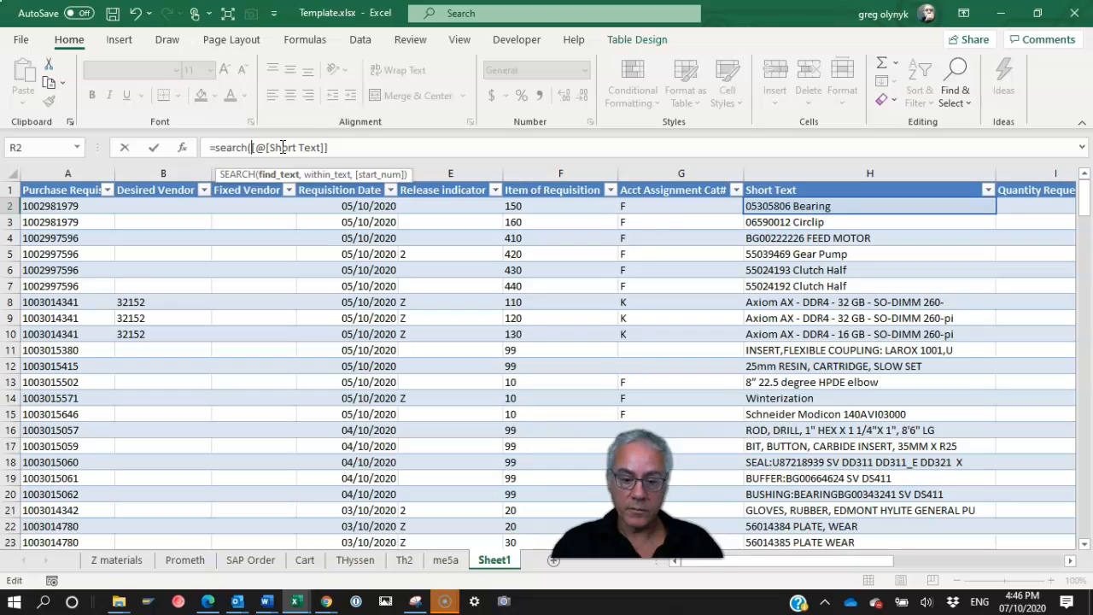
{"action": "type", "text": "\" \","}
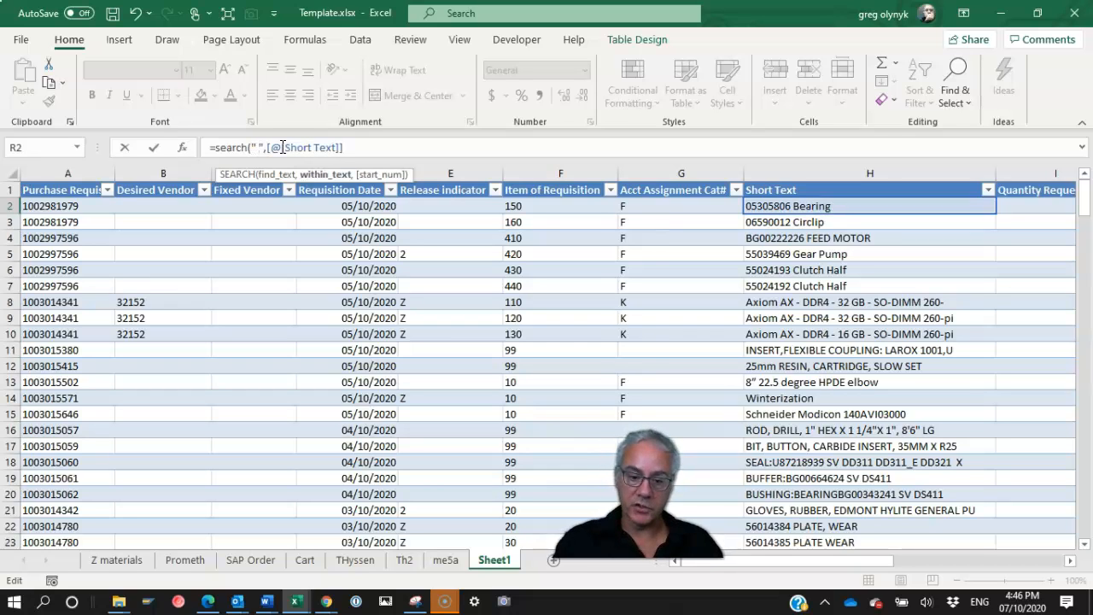
{"action": "left_click", "coordinate": [279, 149]}
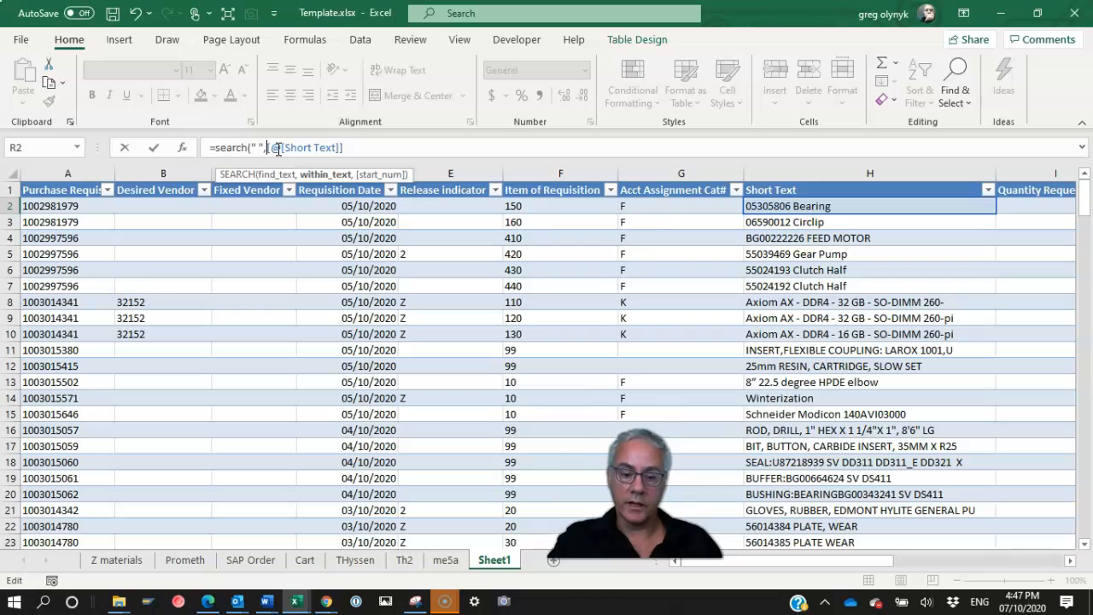
{"action": "left_click", "coordinate": [338, 147]}
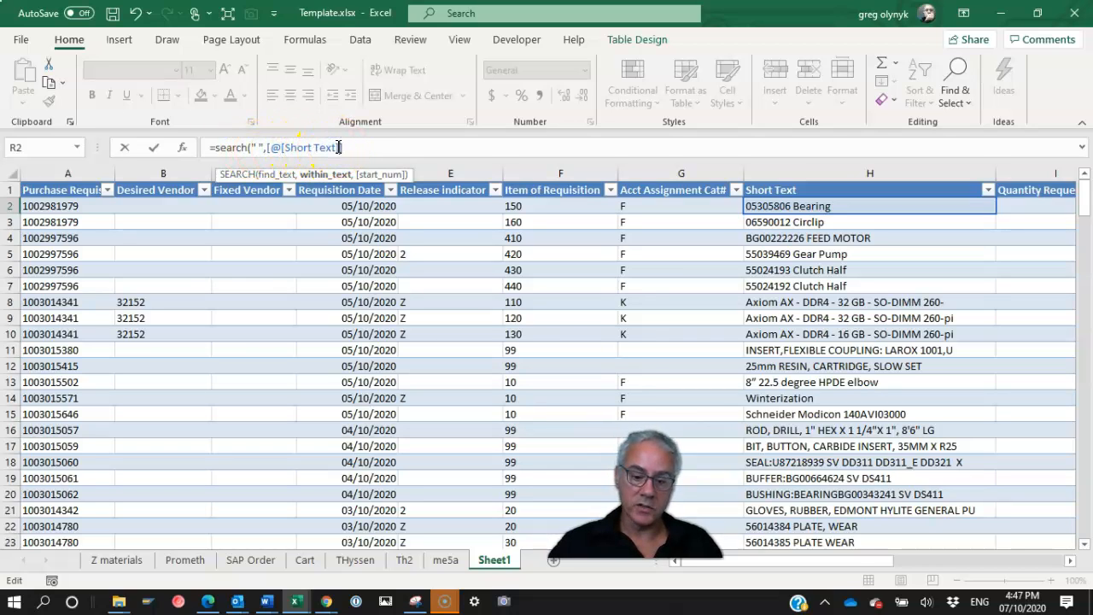
{"action": "type", "text": ")"}
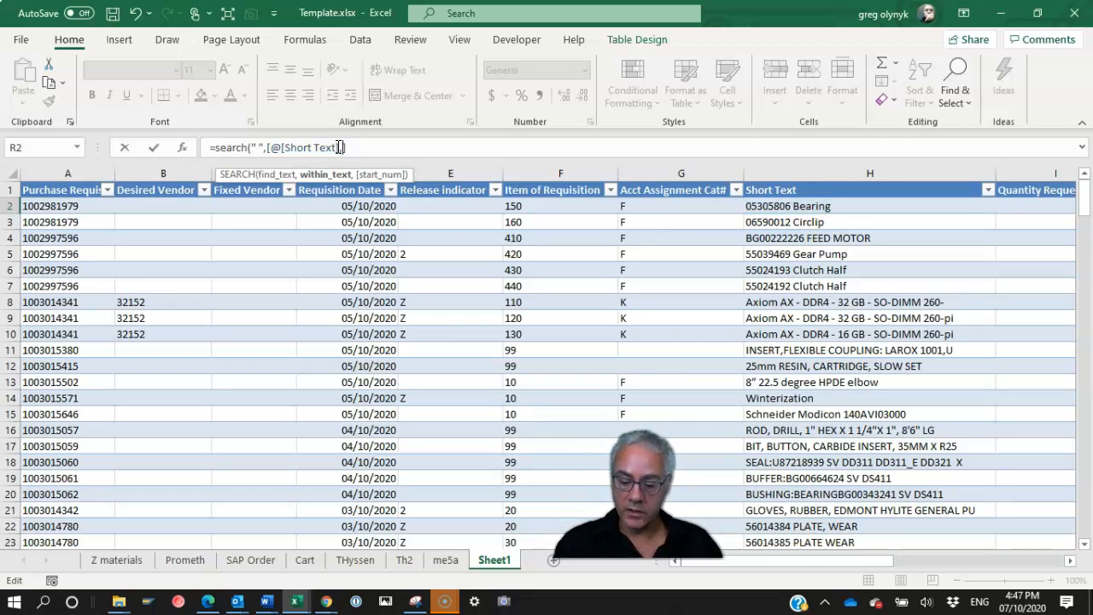
{"action": "key", "text": "BackSpace"}
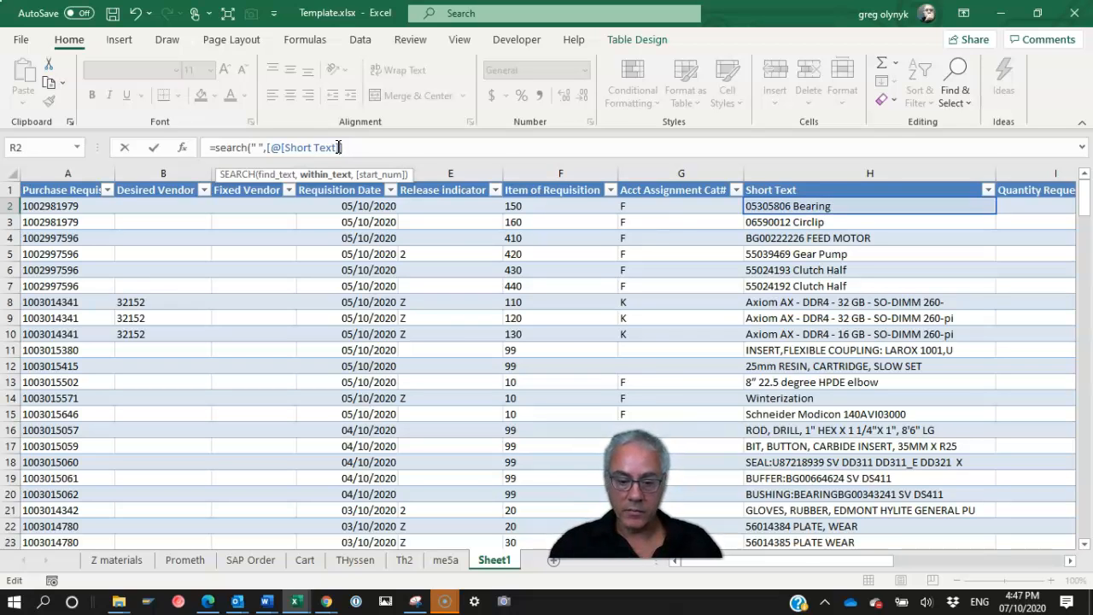
{"action": "key", "text": "Return"}
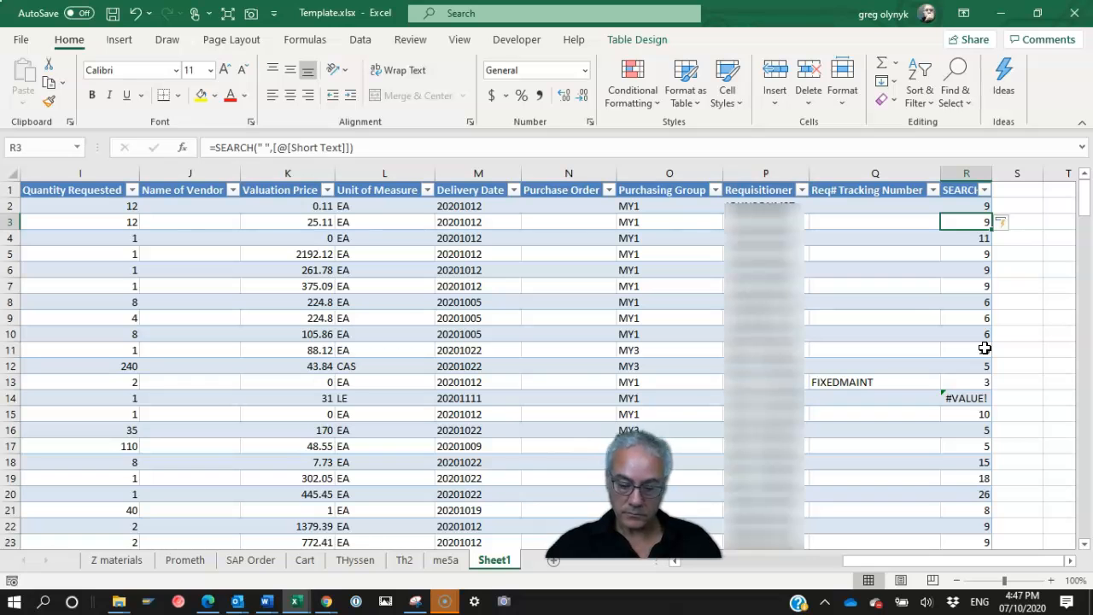
Examine the #VALUE! result in R14 alongside the Short Text entry of the same row.
{"action": "left_click", "coordinate": [975, 398]}
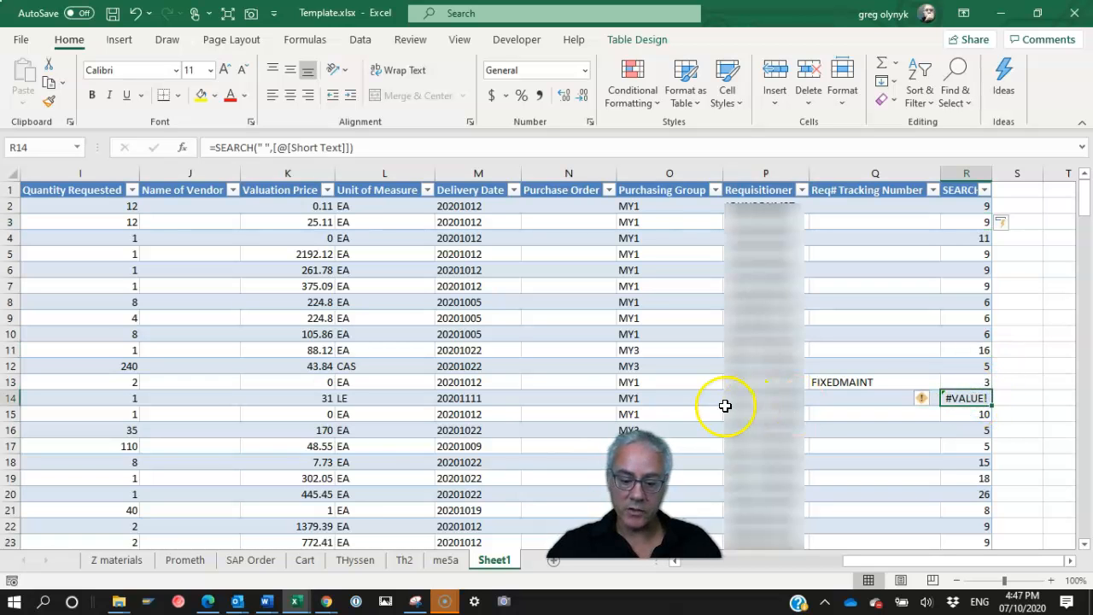
{"action": "left_click", "coordinate": [692, 560]}
{"action": "left_click", "coordinate": [794, 397]}
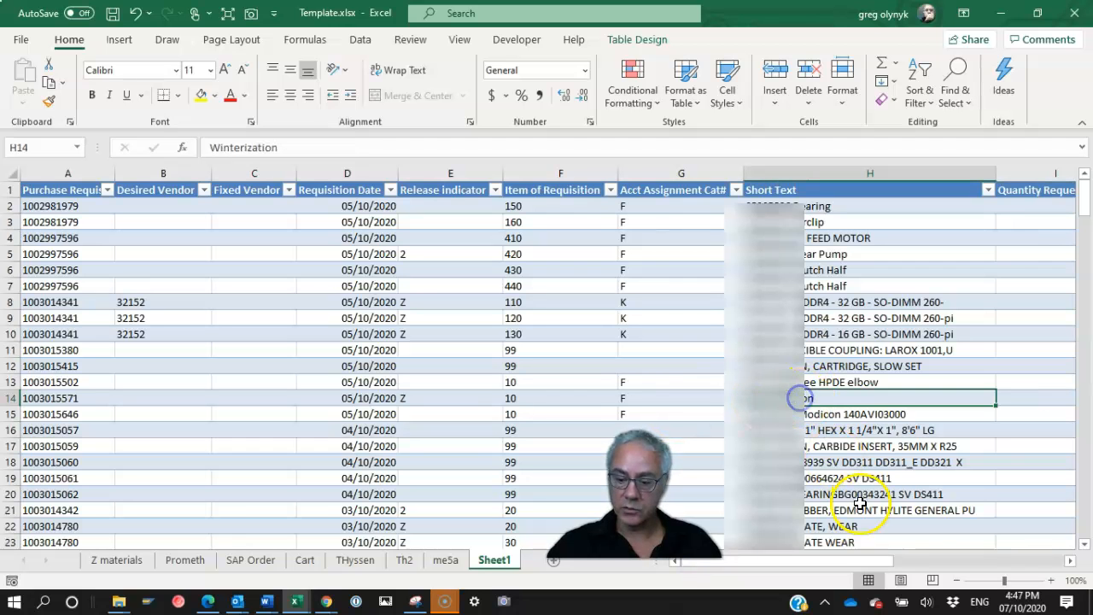
{"action": "left_click", "coordinate": [1047, 563]}
{"action": "left_click", "coordinate": [1047, 564]}
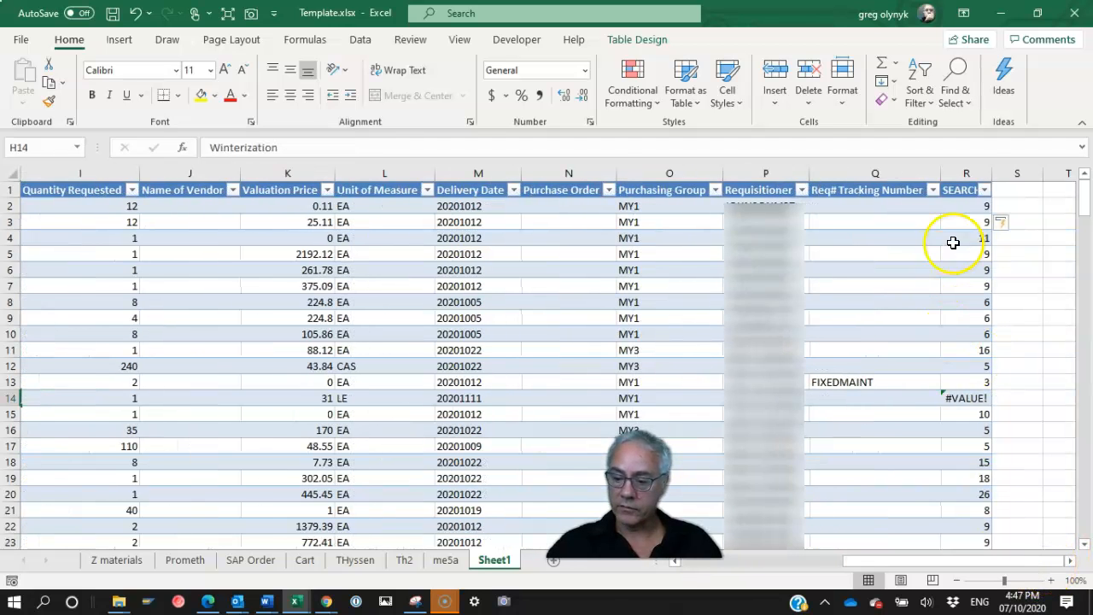
Wrap the R2 search formula in IFERROR with an empty string as fallback, giving =IFERROR(SEARCH(" ",[@[Short Text]]),"").
{"action": "left_click", "coordinate": [959, 206]}
{"action": "left_click", "coordinate": [215, 147]}
{"action": "type", "text": "iferro"}
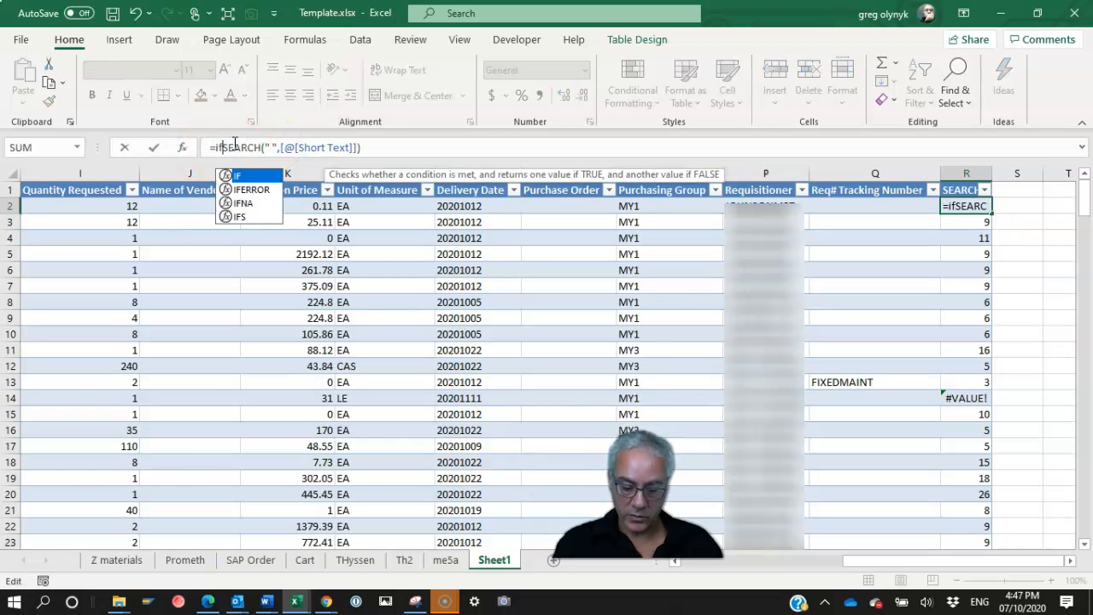
{"action": "type", "text": "r"}
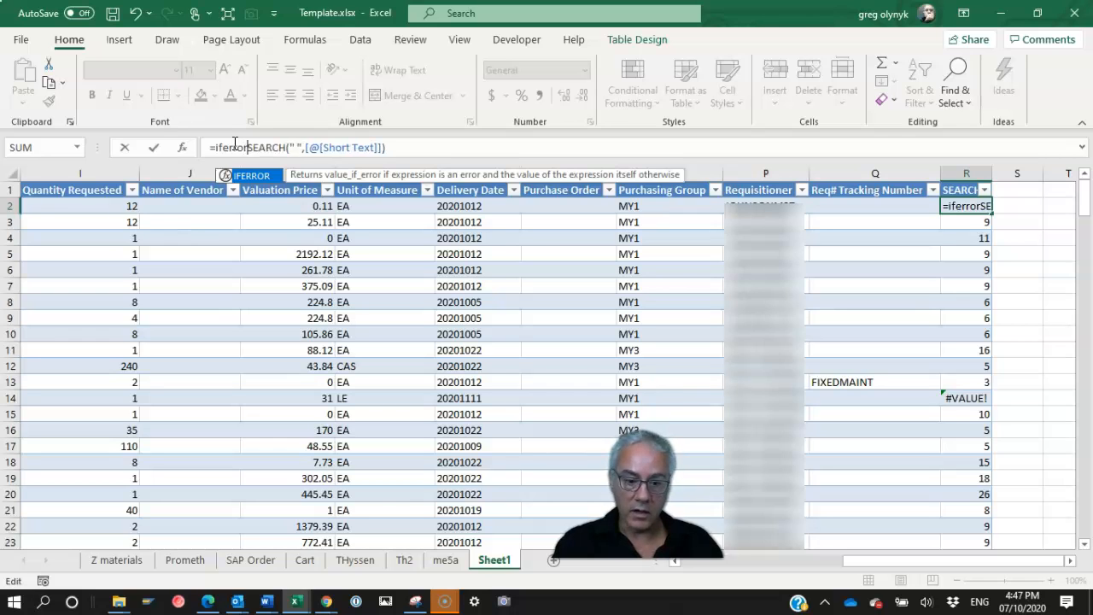
{"action": "type", "text": "("}
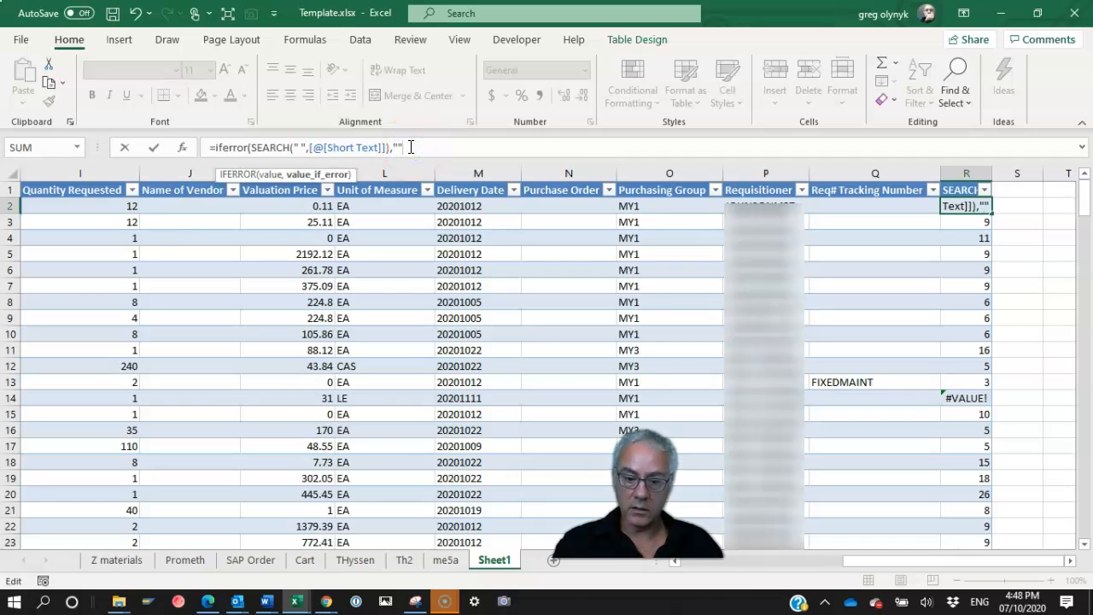
{"action": "type", "text": ")"}
{"action": "key", "text": "Return"}
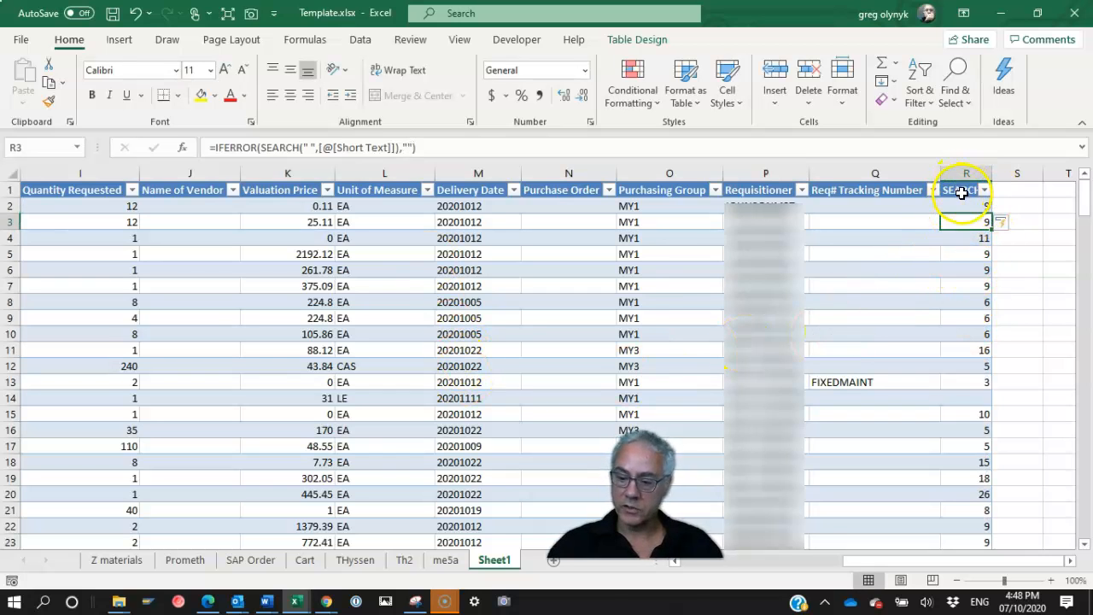
Add a new table column headed OEM in cell S1, directly after SEARCH.
{"action": "left_click", "coordinate": [1020, 188]}
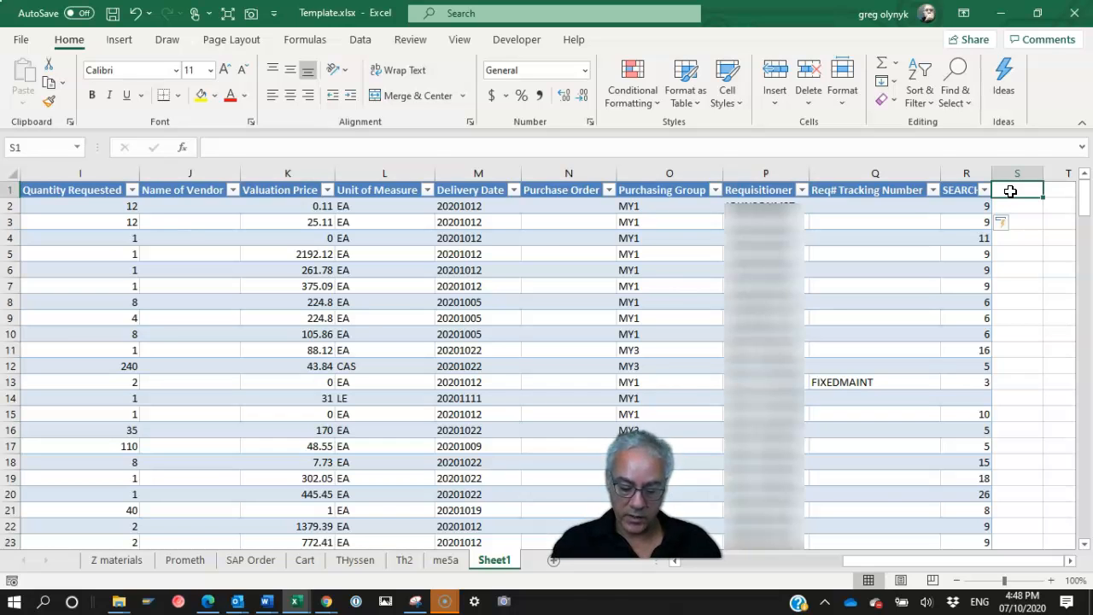
{"action": "type", "text": "OEM"}
{"action": "key", "text": "Return"}
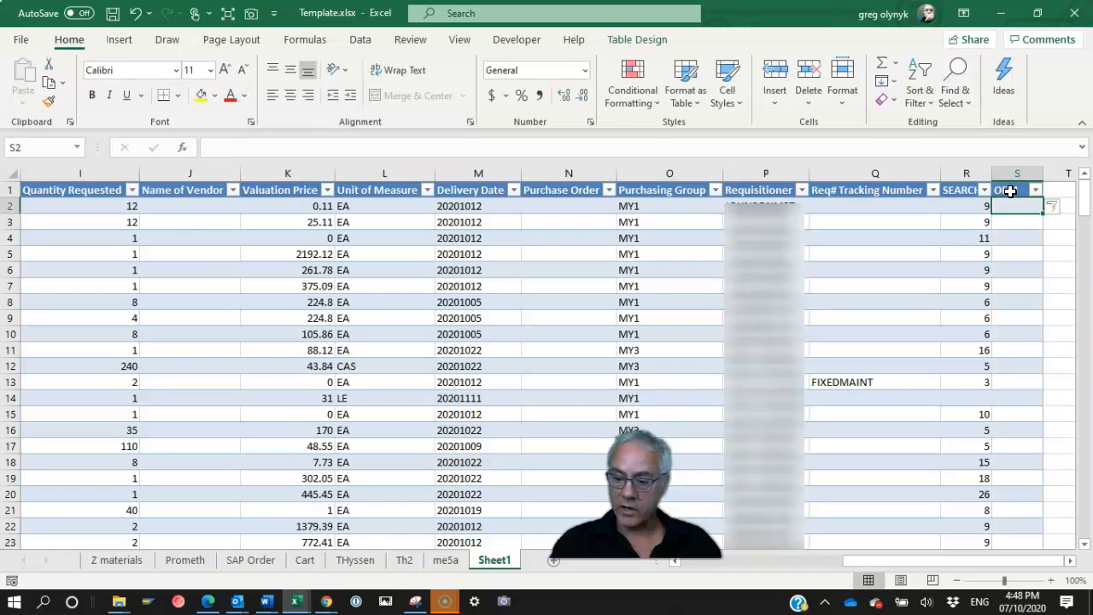
{"action": "type", "text": "="}
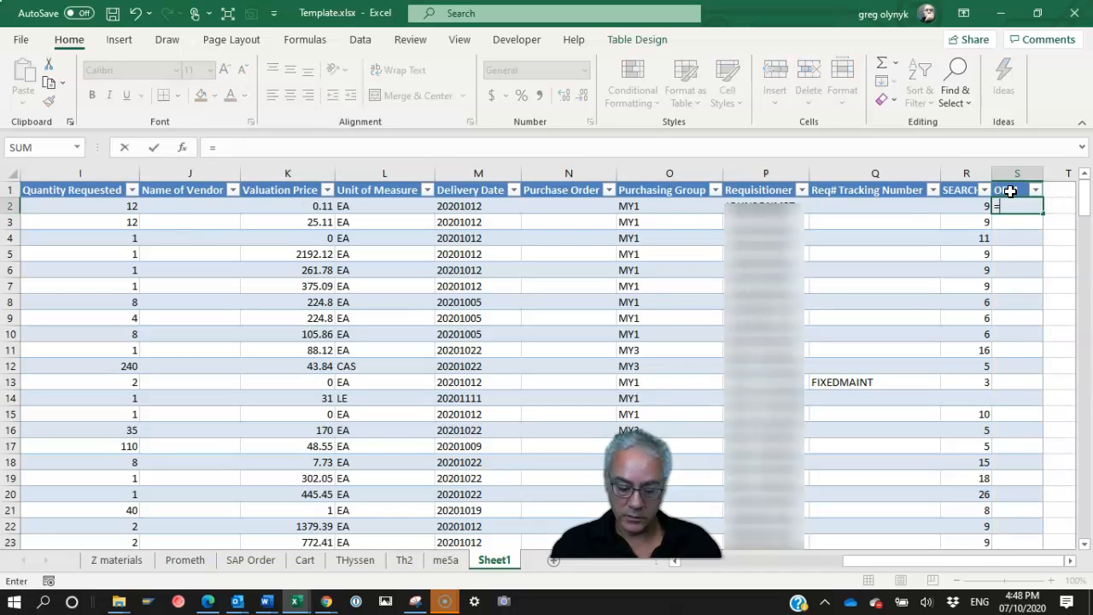
{"action": "type", "text": "left("}
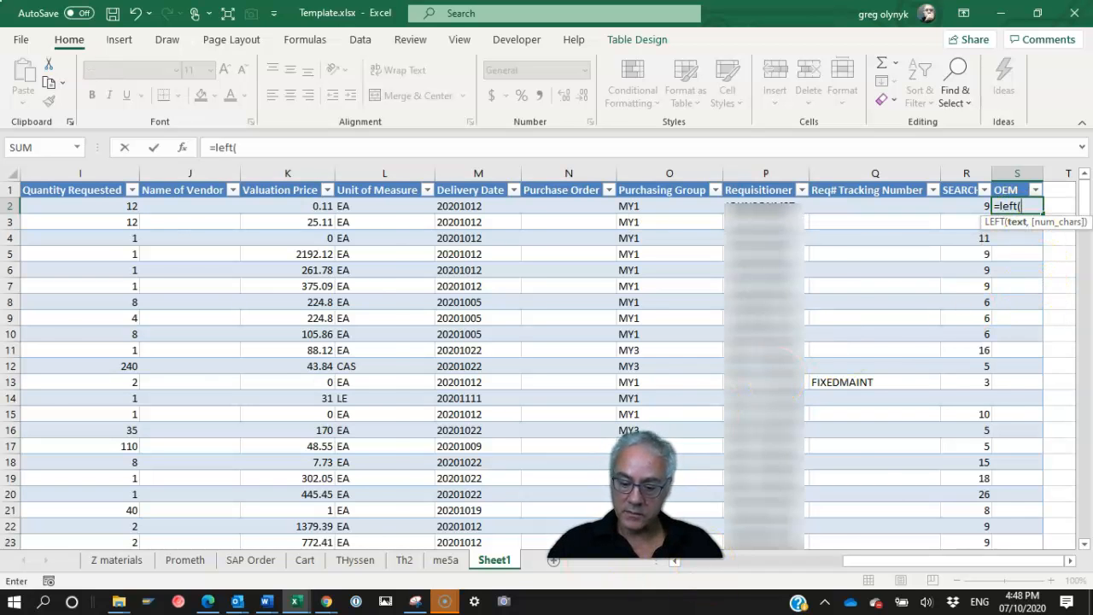
{"action": "scroll", "coordinate": [666, 361], "scroll_direction": "left", "scroll_amount": 5}
{"action": "left_click", "coordinate": [783, 207]}
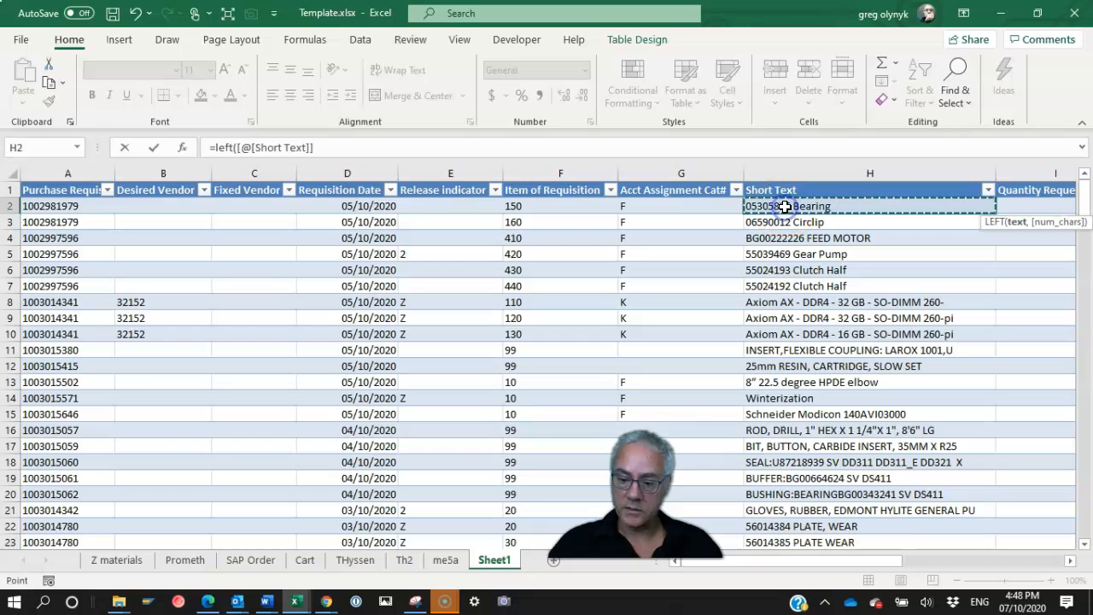
{"action": "type", "text": ","}
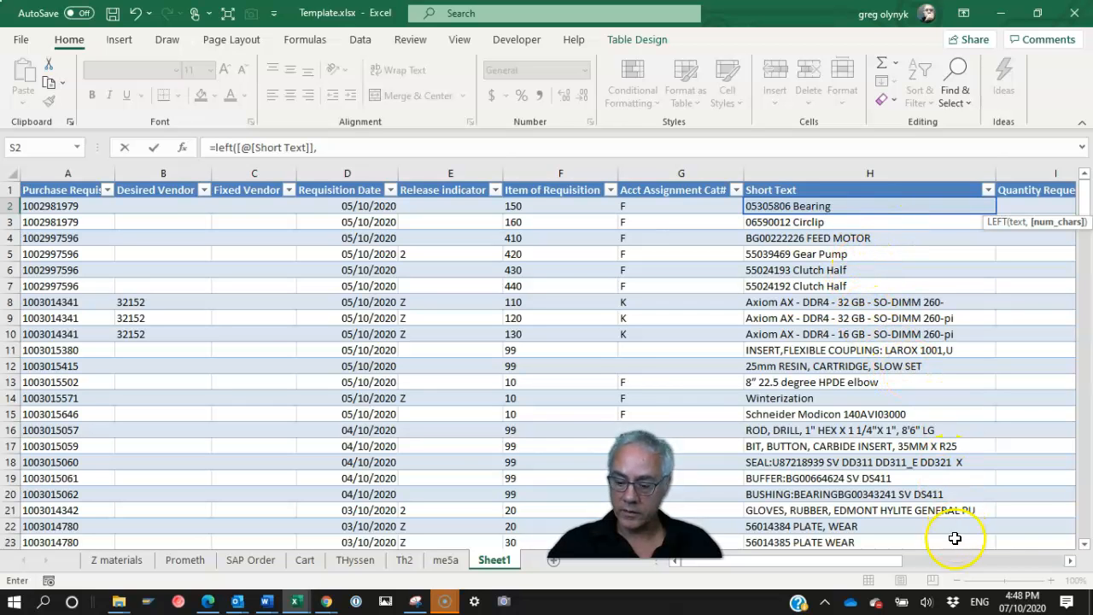
{"action": "left_click", "coordinate": [1020, 560]}
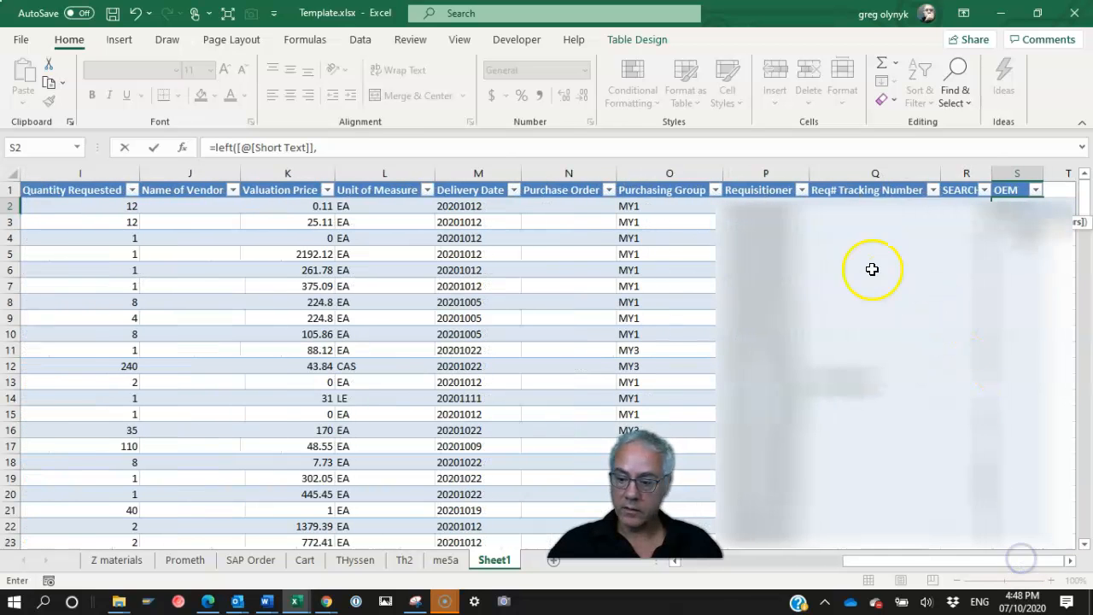
{"action": "left_click", "coordinate": [957, 205]}
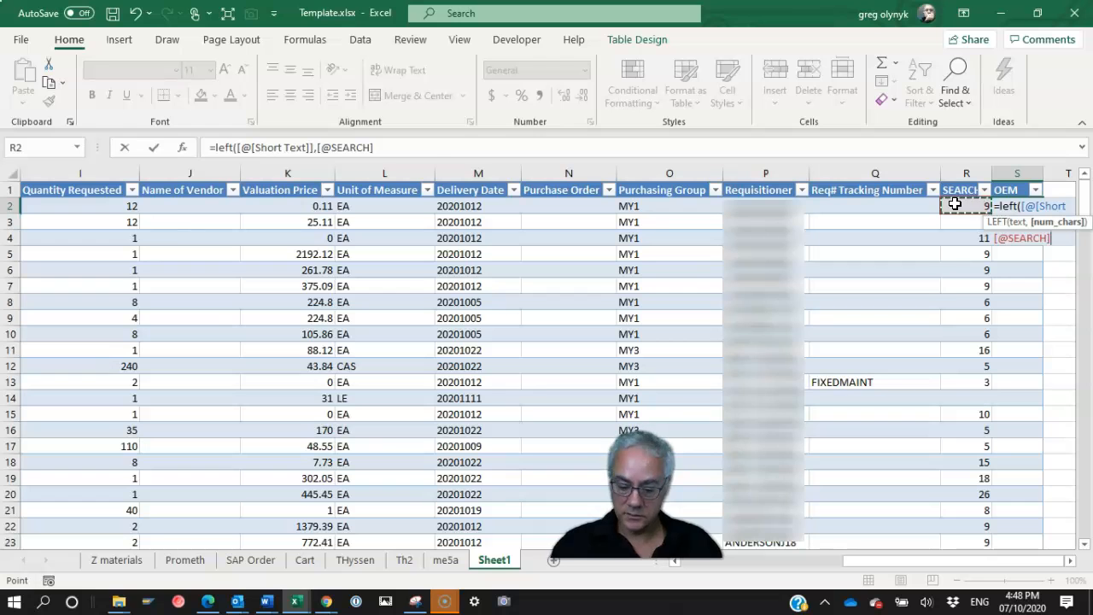
{"action": "type", "text": "-"}
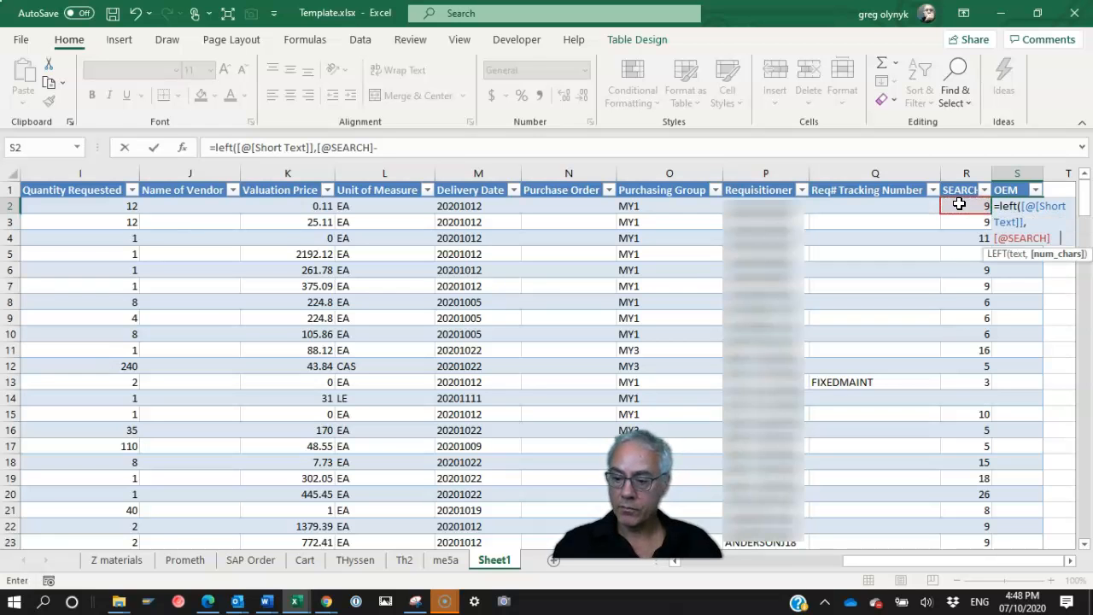
{"action": "type", "text": "1)"}
{"action": "key", "text": "Return"}
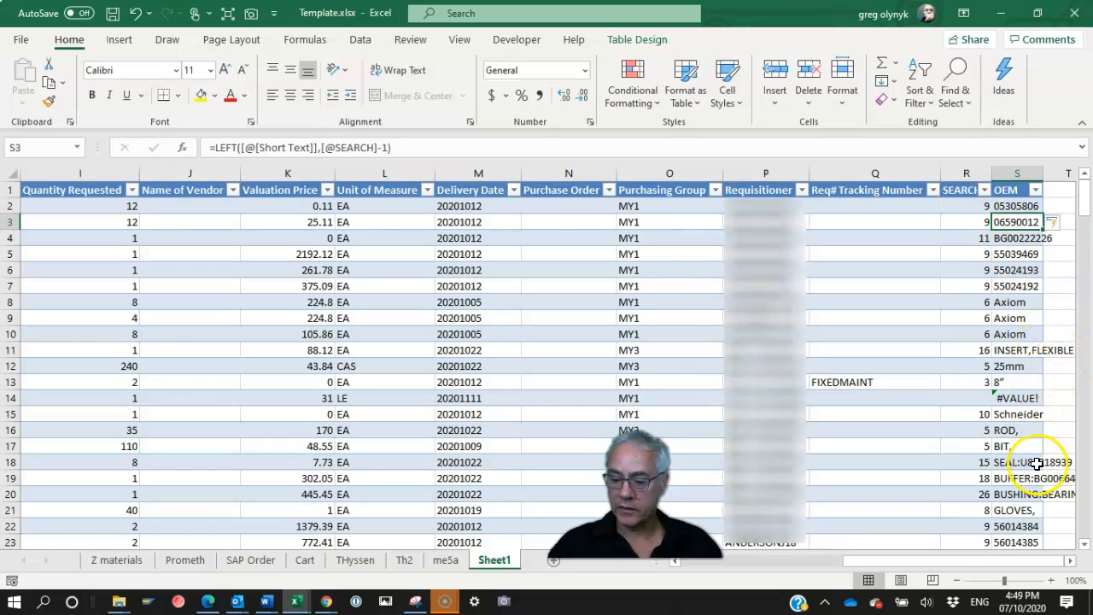
{"action": "left_click", "coordinate": [1006, 208]}
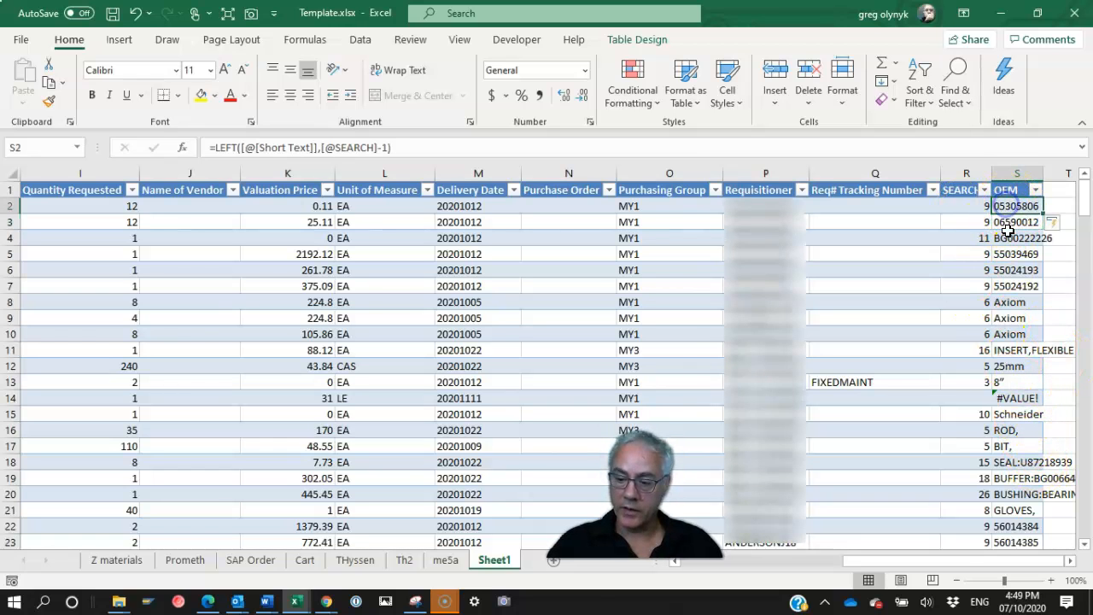
{"action": "left_click", "coordinate": [1014, 398]}
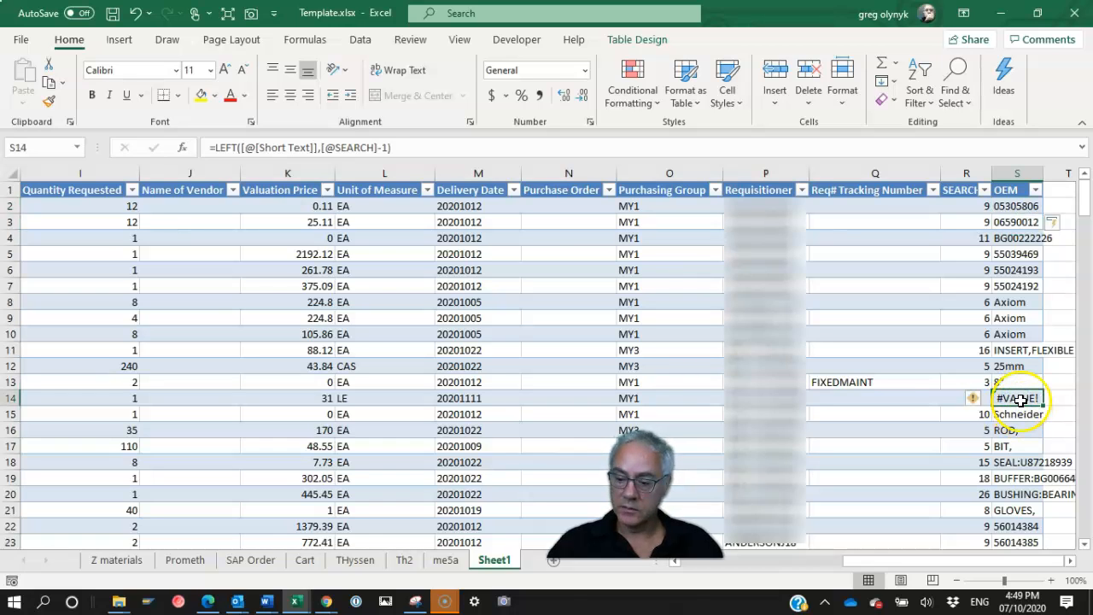
{"action": "left_click", "coordinate": [243, 148]}
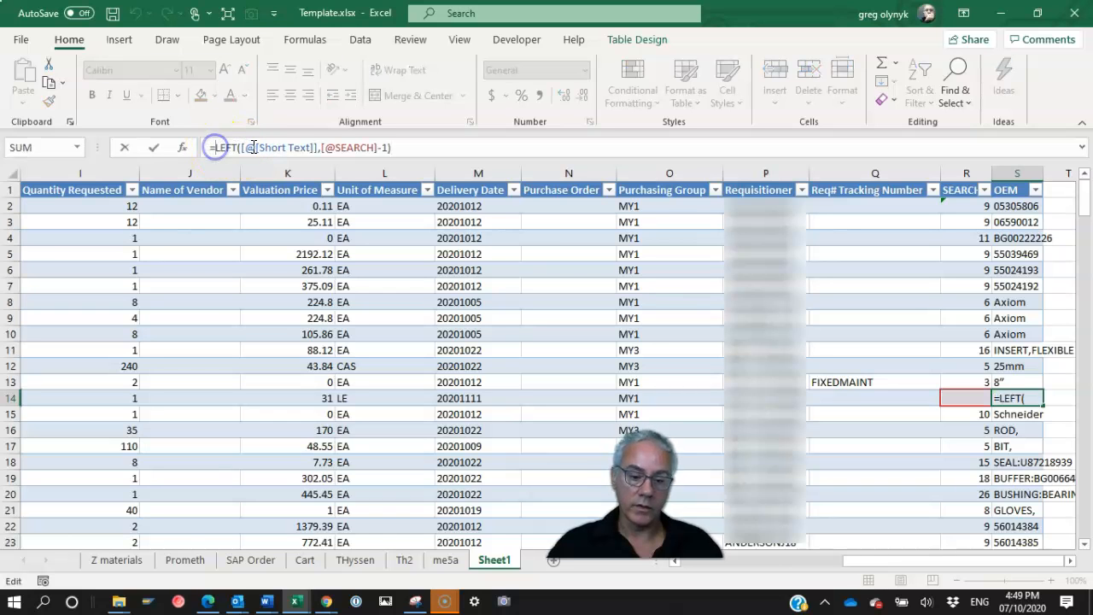
{"action": "type", "text": "if"}
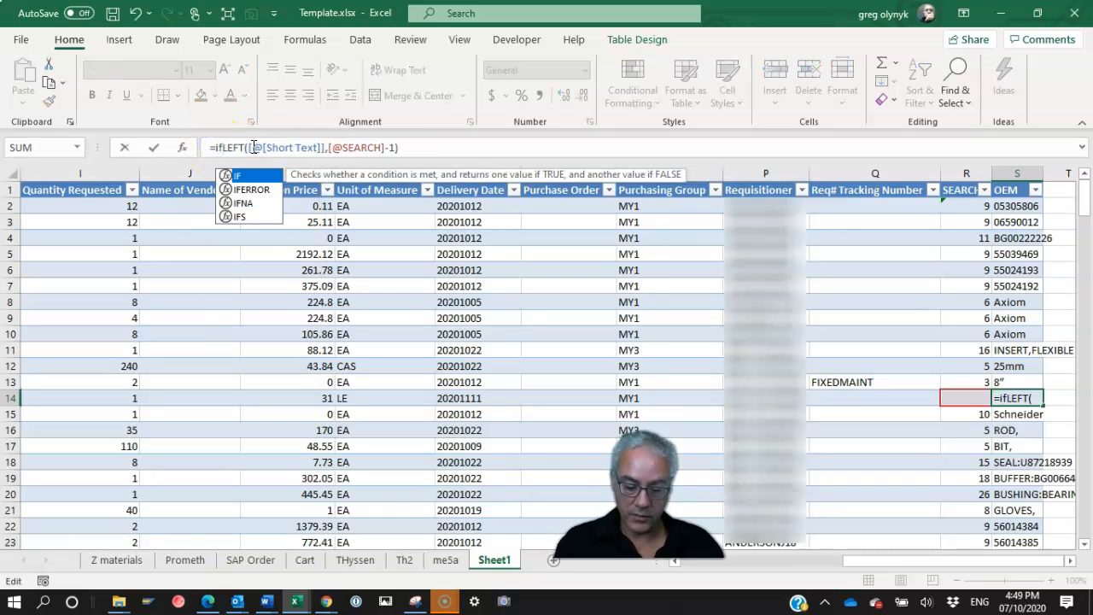
{"action": "type", "text": "error("}
{"action": "key", "text": "BackSpace"}
{"action": "type", "text": "("}
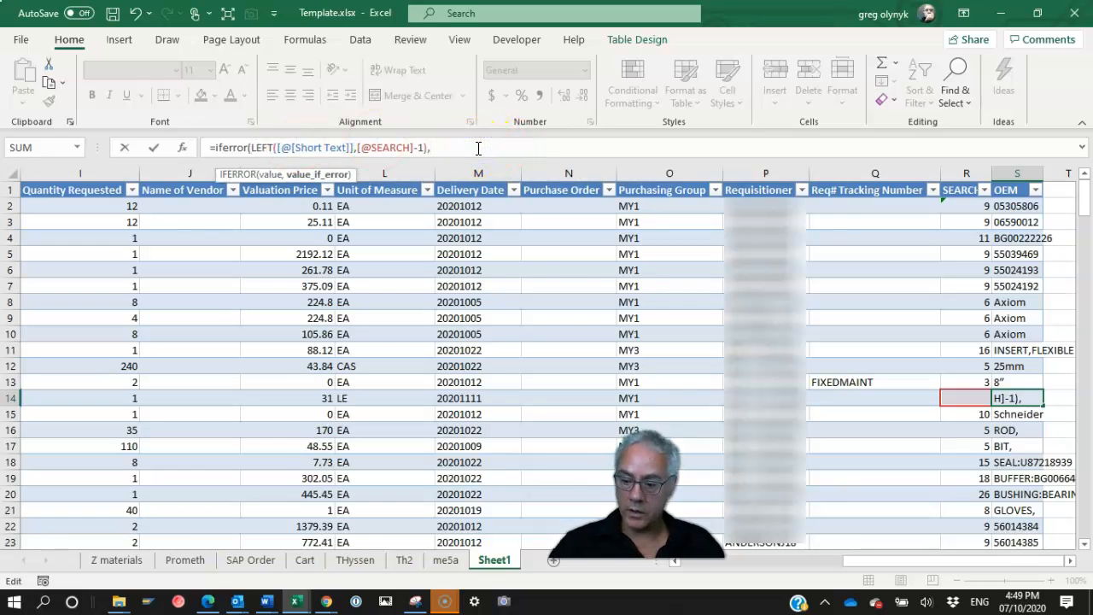
{"action": "left_click", "coordinate": [731, 561]}
{"action": "left_click", "coordinate": [772, 398]}
{"action": "type", "text": ")"}
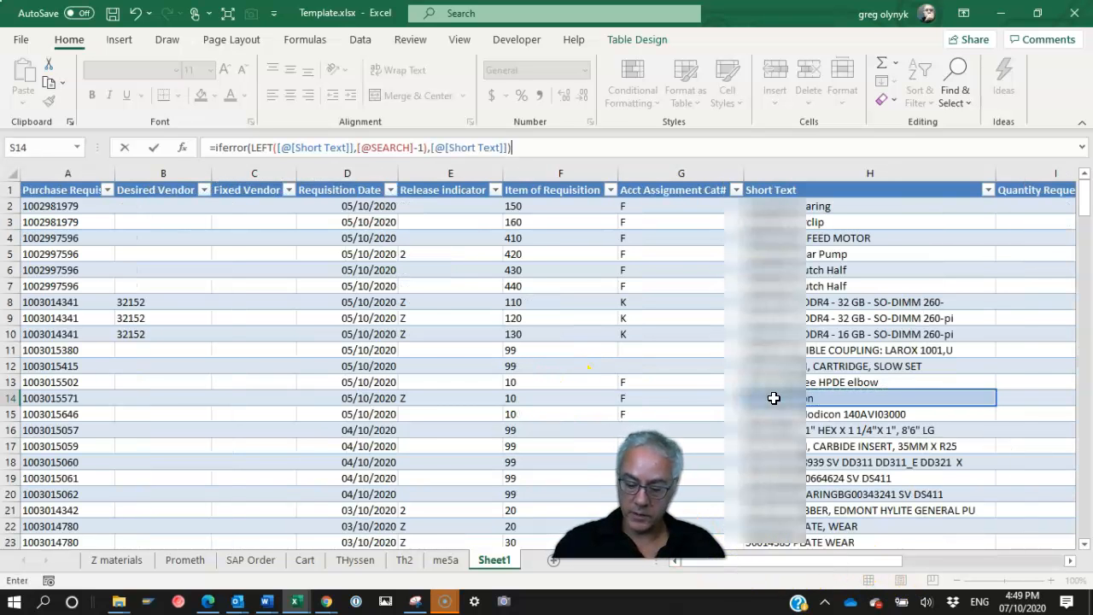
{"action": "key", "text": "Return"}
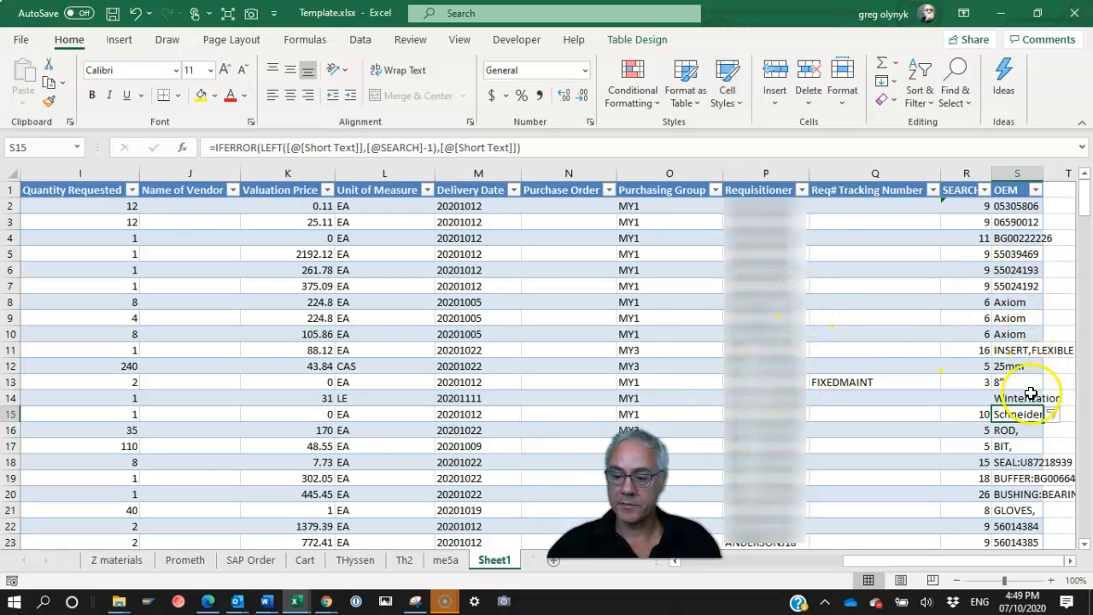
Compare the OEM formula with the left Desc and SAP lookup formulas on the me5a sheet, and examine the Z materials sheet.
{"action": "left_click", "coordinate": [1016, 237]}
{"action": "left_click", "coordinate": [1013, 207]}
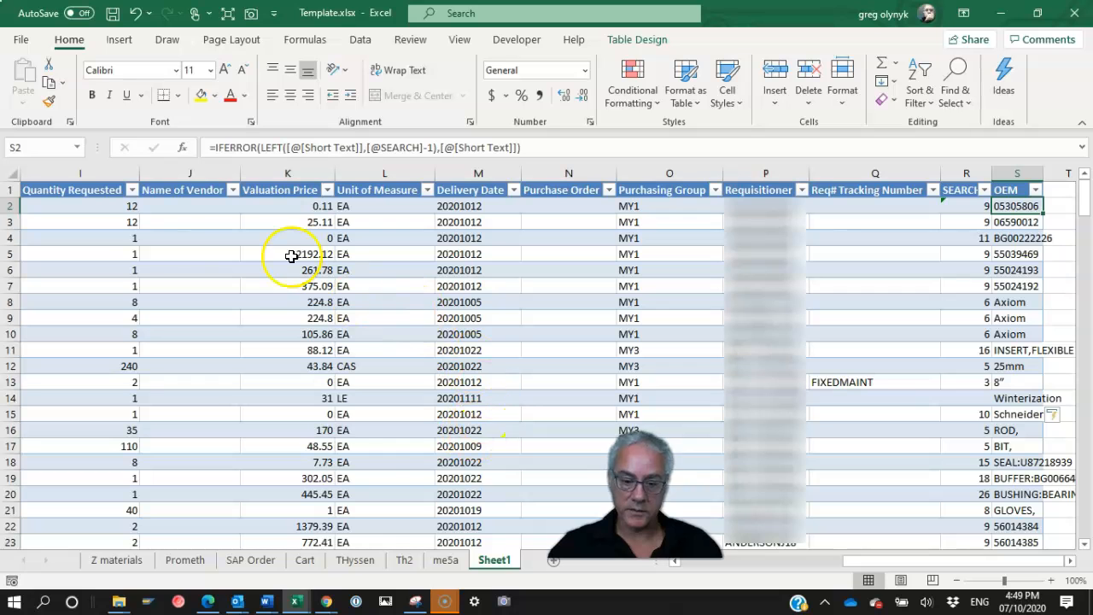
{"action": "left_click", "coordinate": [447, 562]}
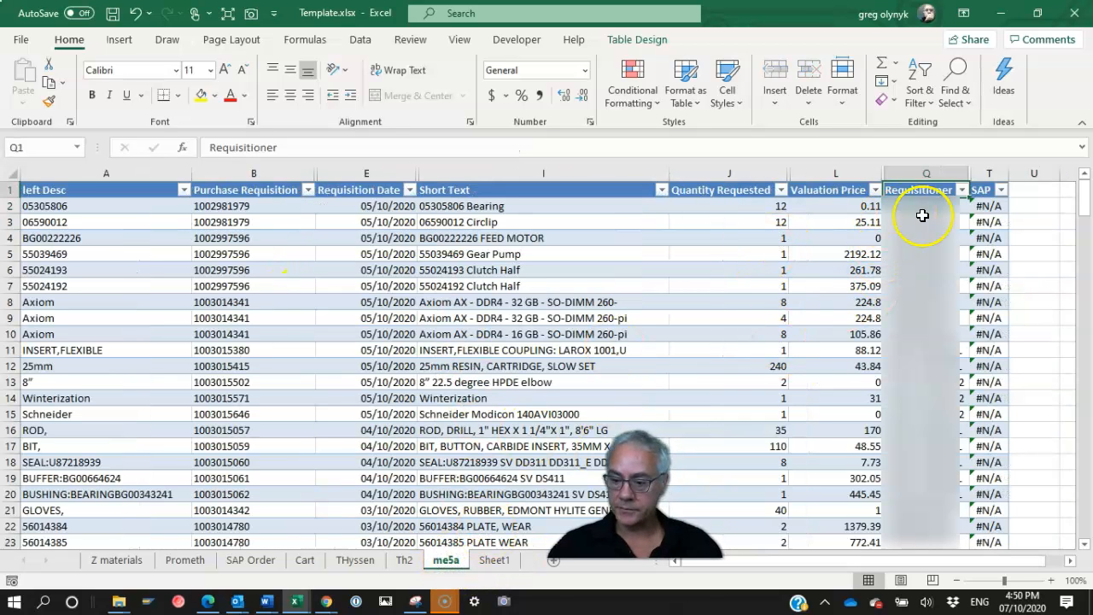
{"action": "left_click", "coordinate": [988, 206]}
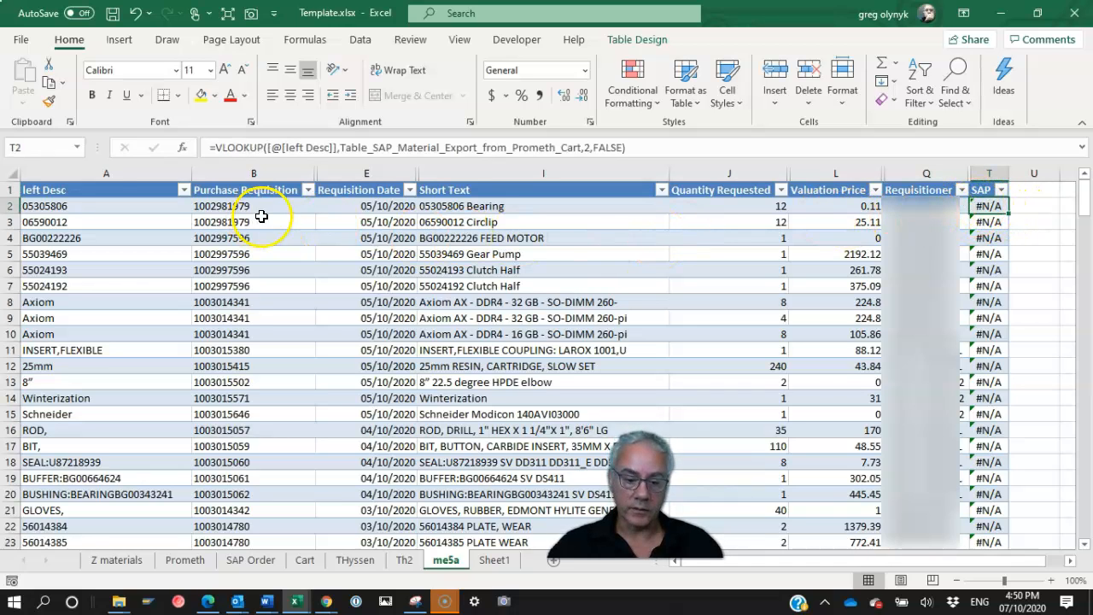
{"action": "left_click", "coordinate": [116, 559]}
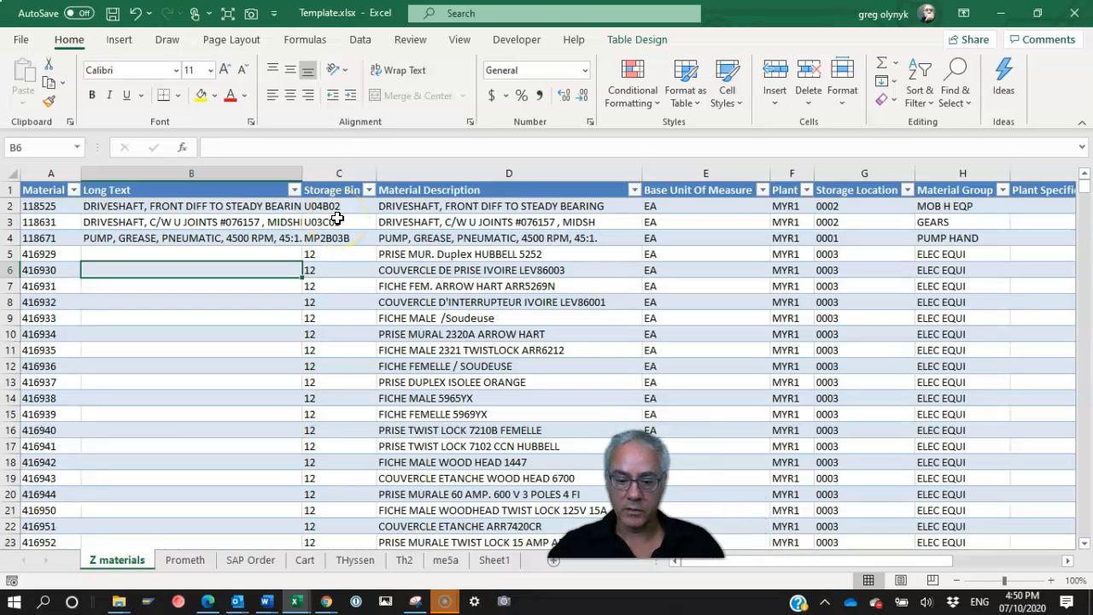
{"action": "left_click", "coordinate": [445, 559]}
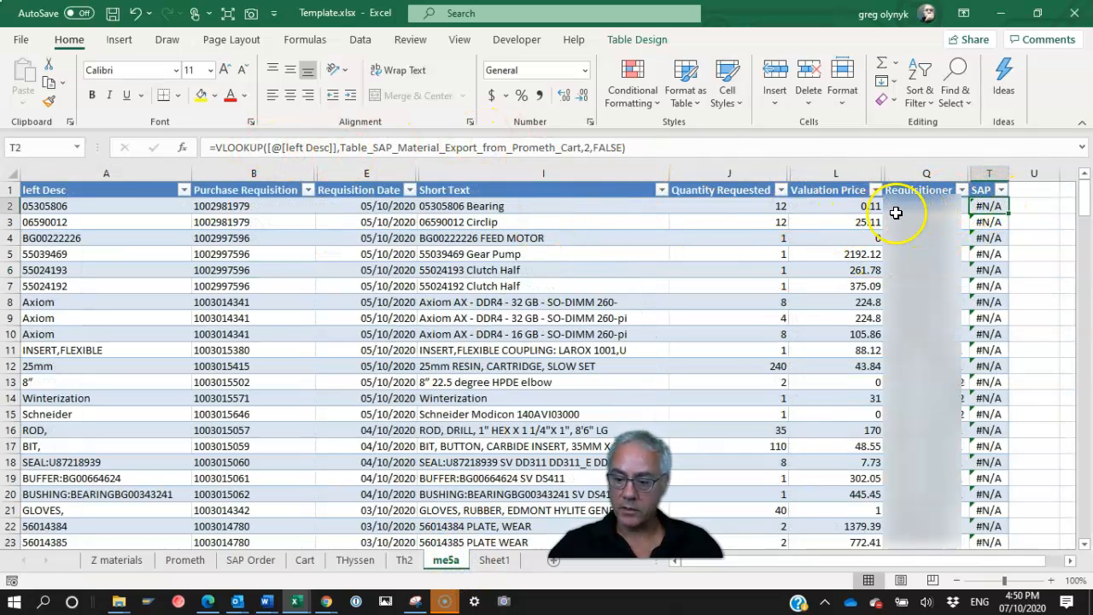
{"action": "left_click", "coordinate": [81, 207]}
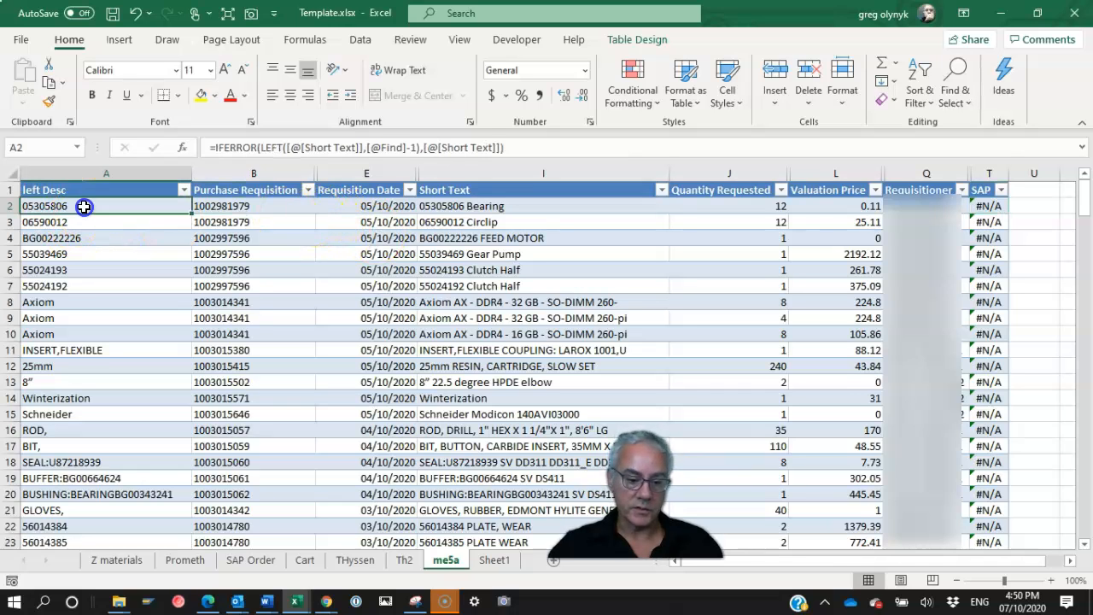
{"action": "left_click", "coordinate": [989, 207]}
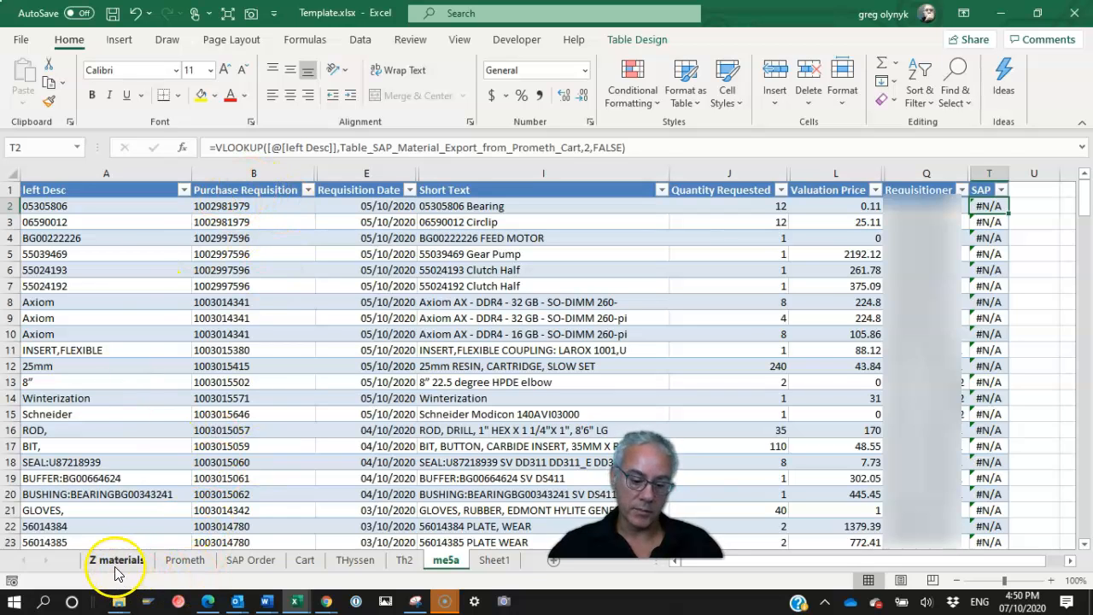
Filter the SAP column on the me5a sheet to exclude the #N/A rows.
{"action": "left_click", "coordinate": [1001, 190]}
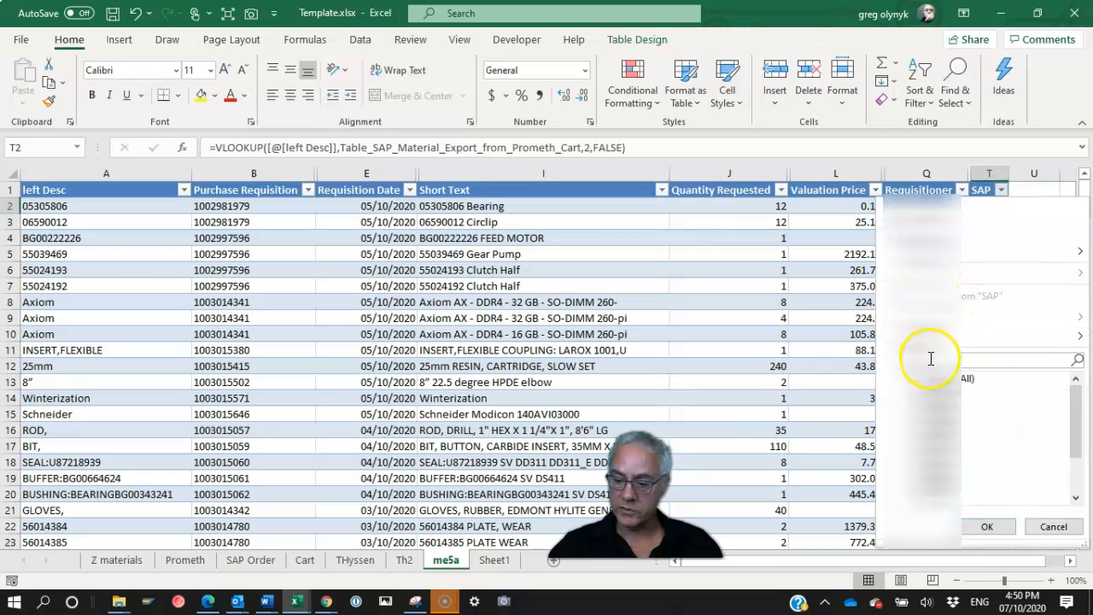
{"action": "left_click_drag", "start_coordinate": [1078, 393], "coordinate": [1081, 426]}
{"action": "left_click", "coordinate": [986, 527]}
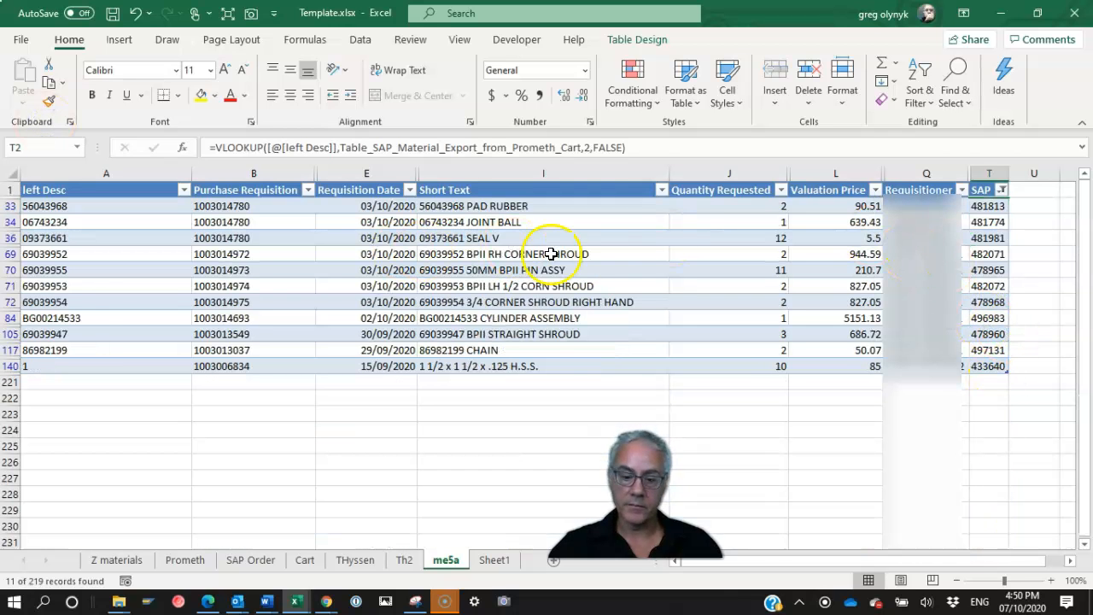
Return to Sheet1 and select the first OEM result in S2 to review its formula.
{"action": "left_click", "coordinate": [924, 170]}
{"action": "key", "text": "ctrl+Page_Down"}
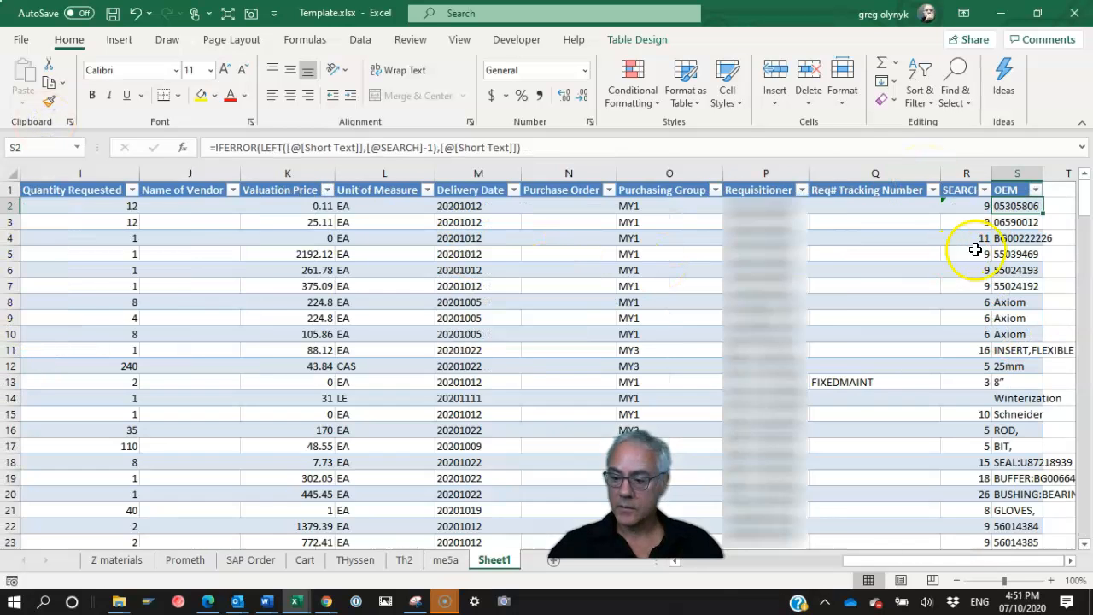
{"action": "left_click", "coordinate": [1012, 205]}
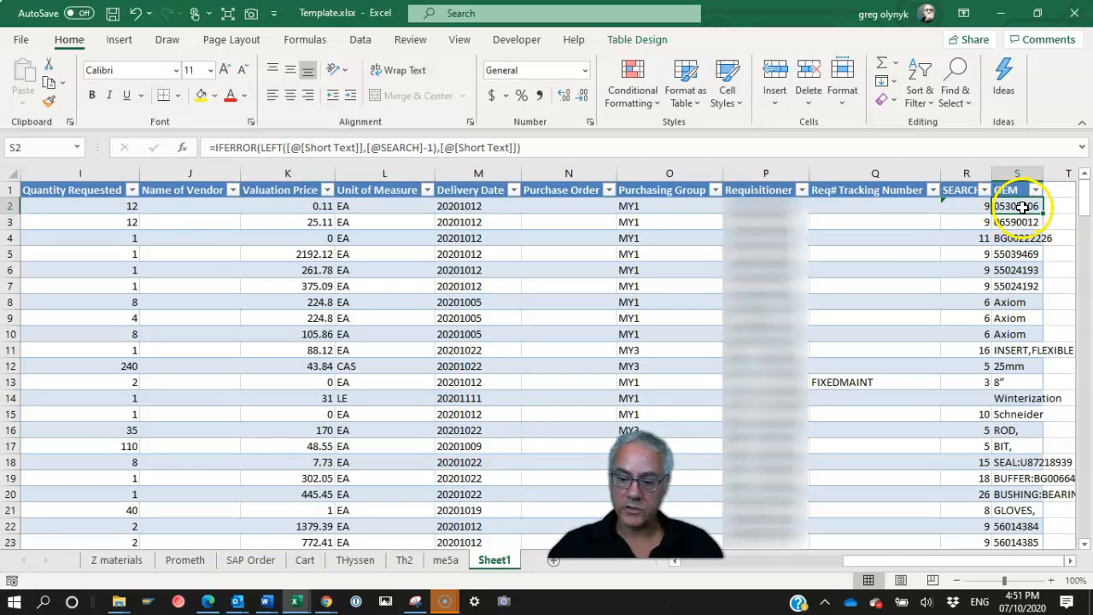
Open the Z materials sheet and examine the Long Text column that holds the material descriptions.
{"action": "left_click", "coordinate": [117, 560]}
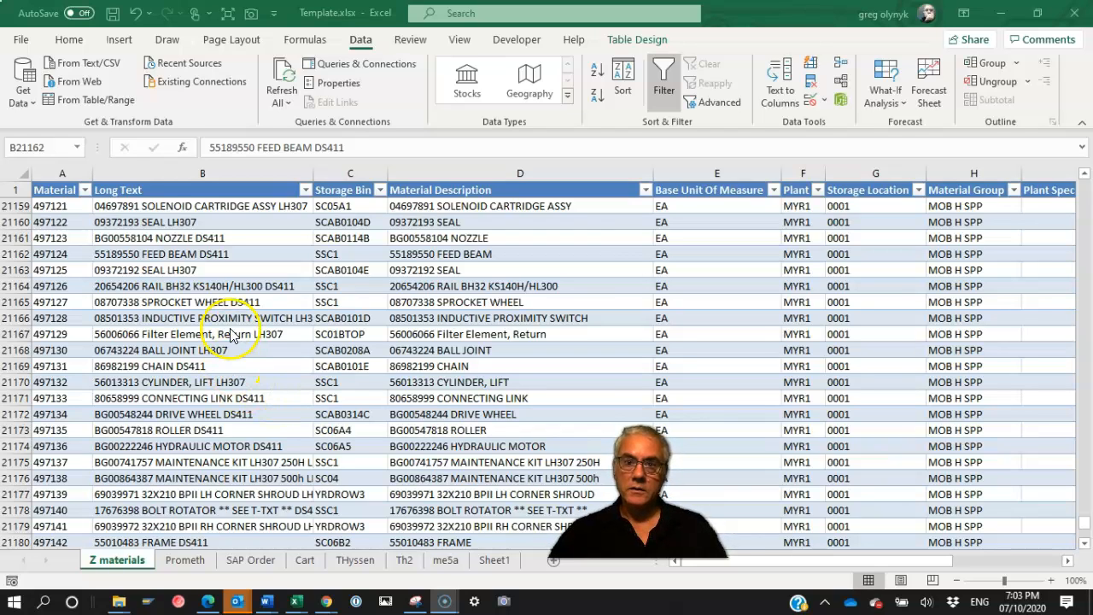
{"action": "left_click", "coordinate": [195, 216]}
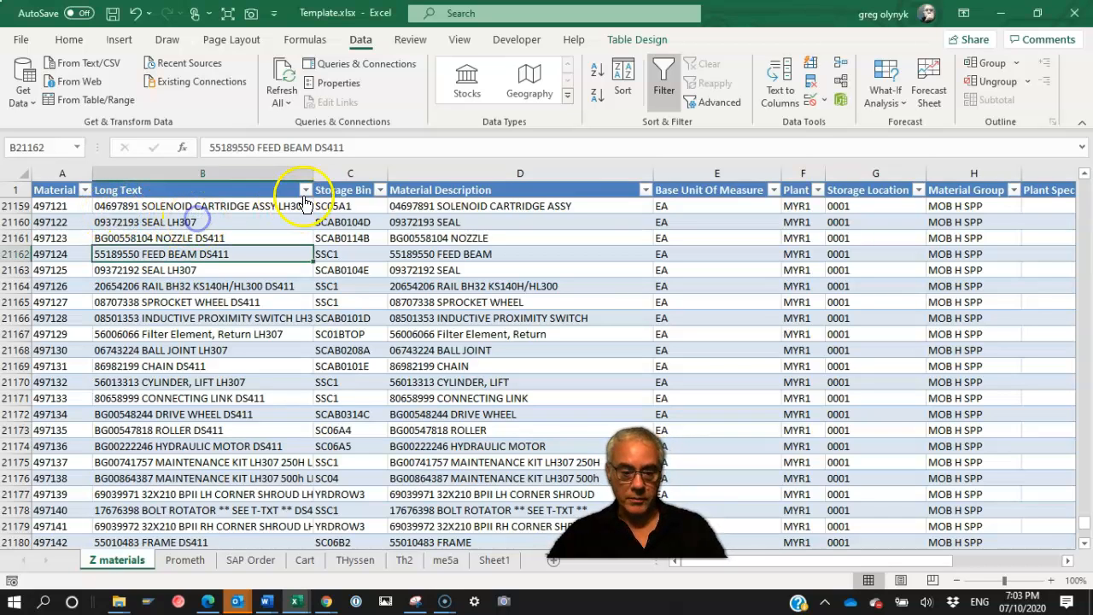
{"action": "left_click", "coordinate": [246, 185]}
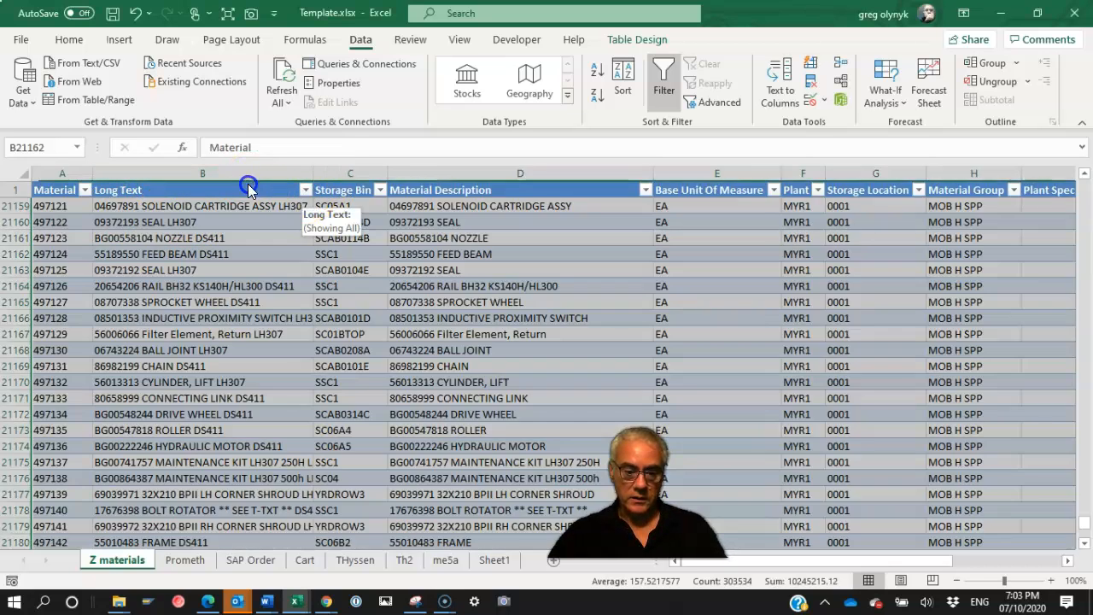
{"action": "left_click", "coordinate": [246, 173]}
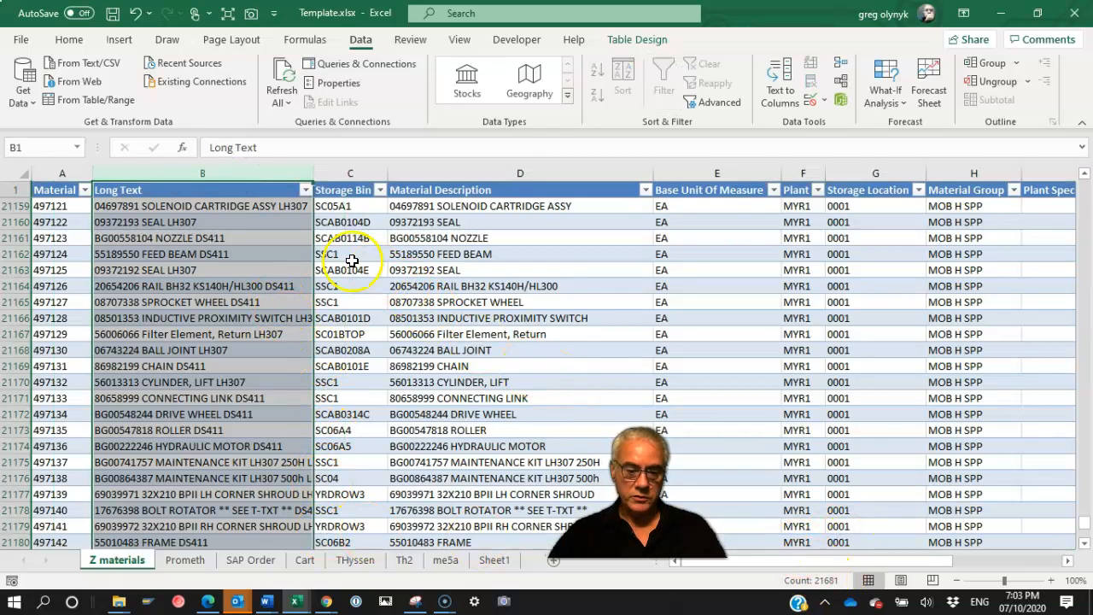
{"action": "left_click", "coordinate": [293, 205]}
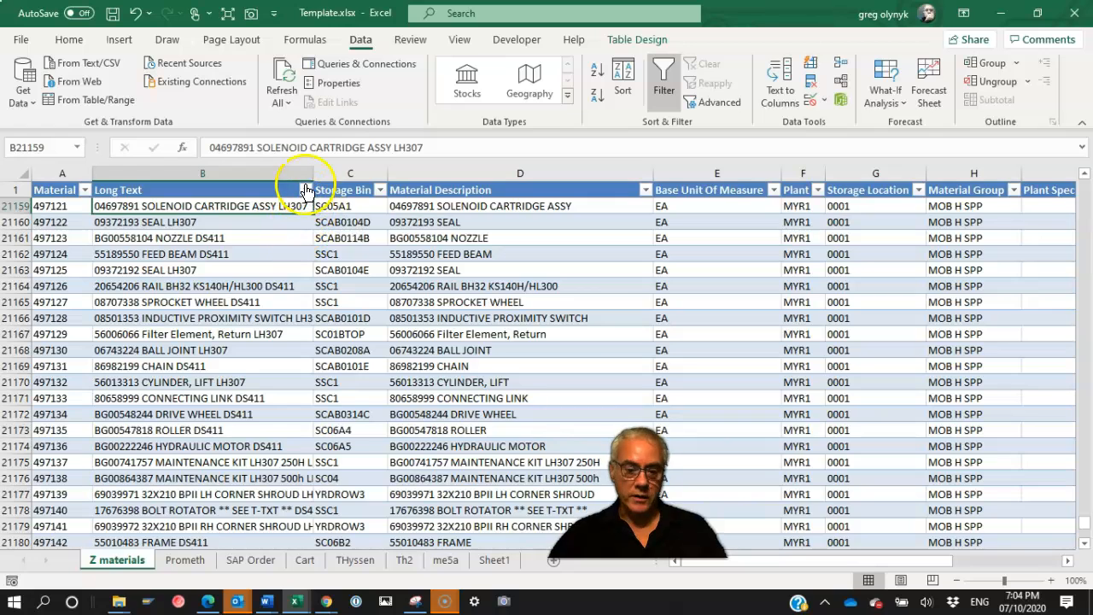
Filter the Long Text column on the Z materials sheet for "cart", and clear the filter after reviewing the matching materials.
{"action": "left_click", "coordinate": [306, 190]}
{"action": "left_click", "coordinate": [345, 359]}
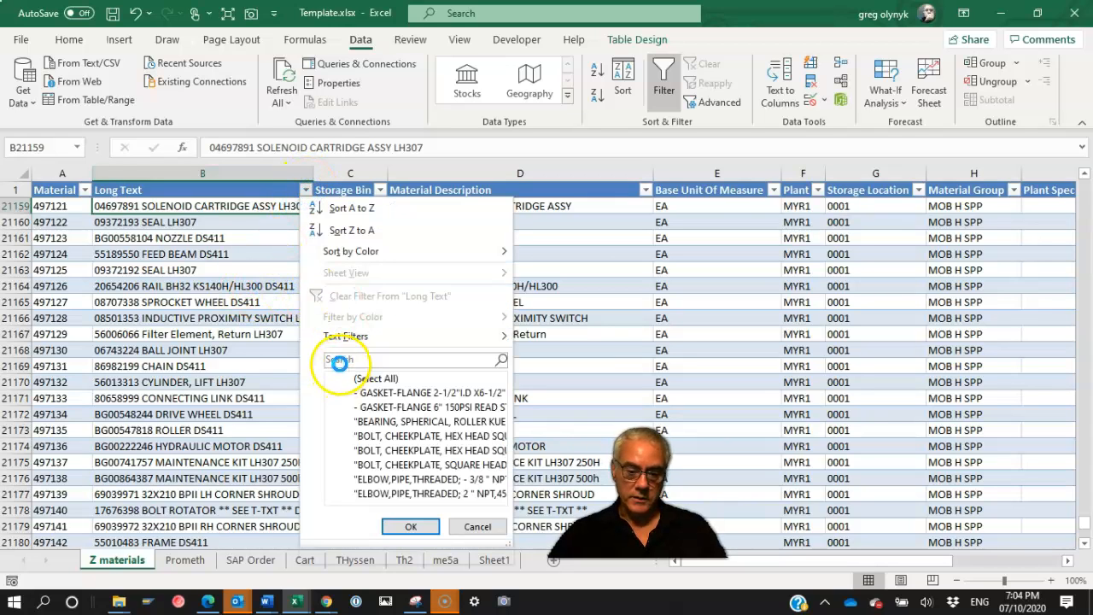
{"action": "type", "text": "cart"}
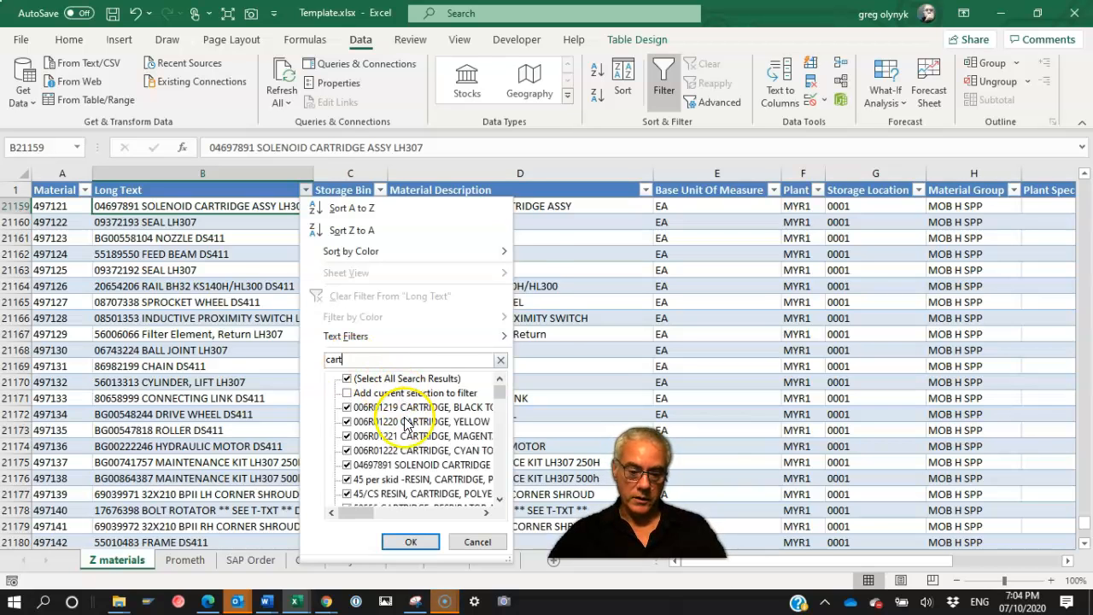
{"action": "key", "text": "Return"}
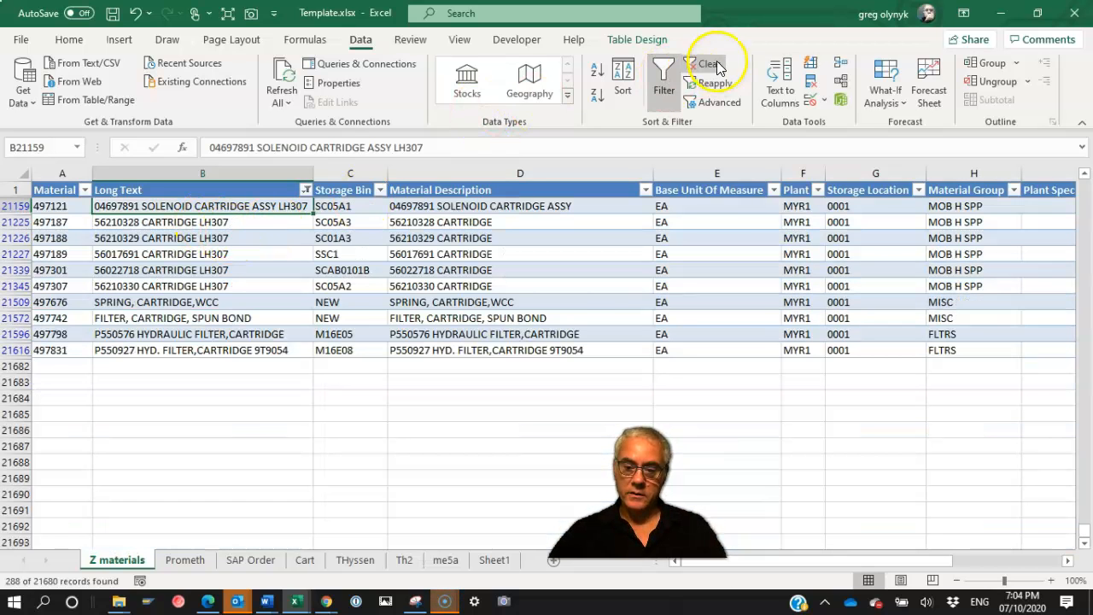
{"action": "left_click", "coordinate": [706, 64]}
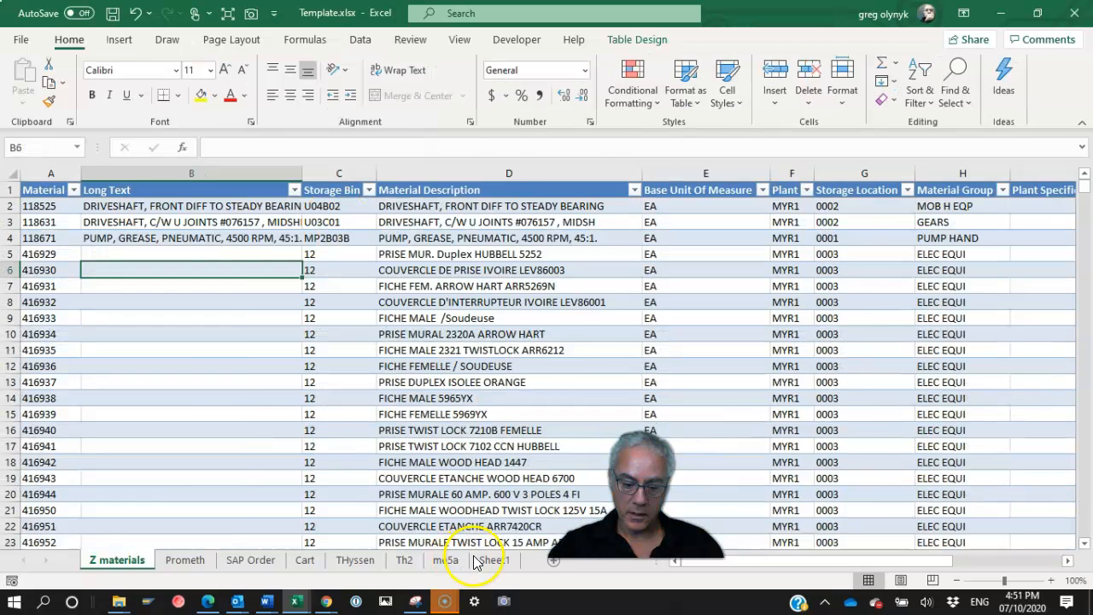
Return to the me5a sheet and review the left Desc formula in A2 and the SAP VLOOKUP formula in T2.
{"action": "left_click", "coordinate": [445, 560]}
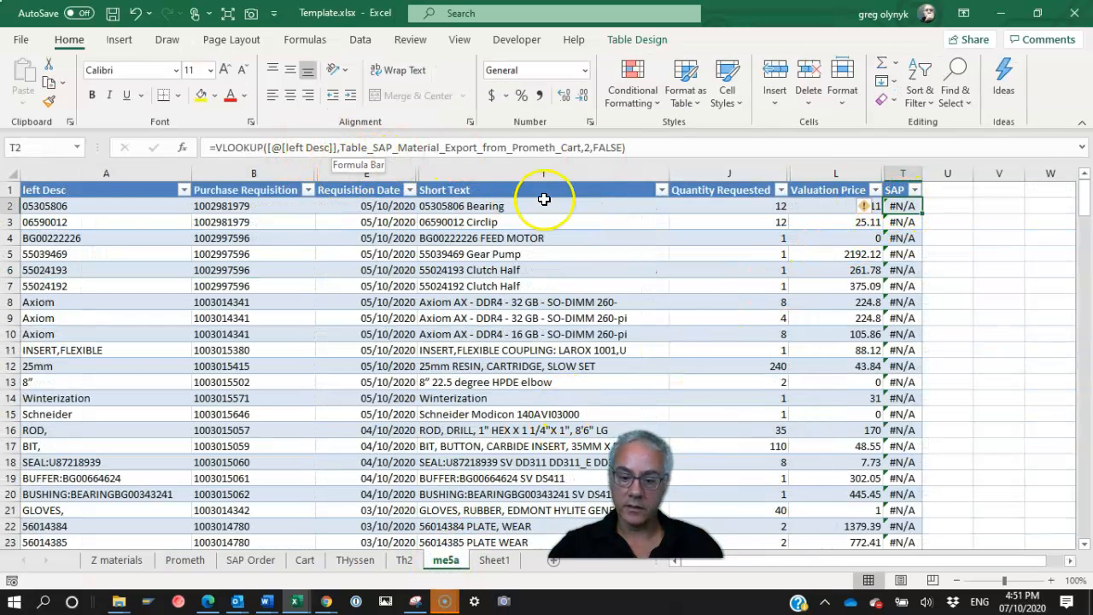
{"action": "left_click", "coordinate": [89, 205]}
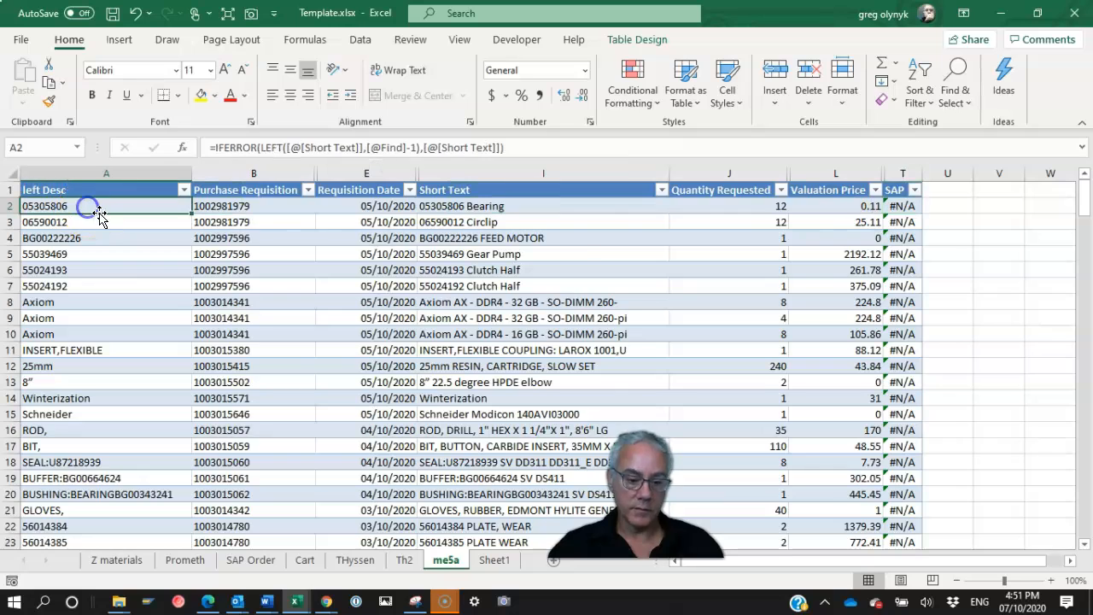
{"action": "left_click", "coordinate": [895, 206]}
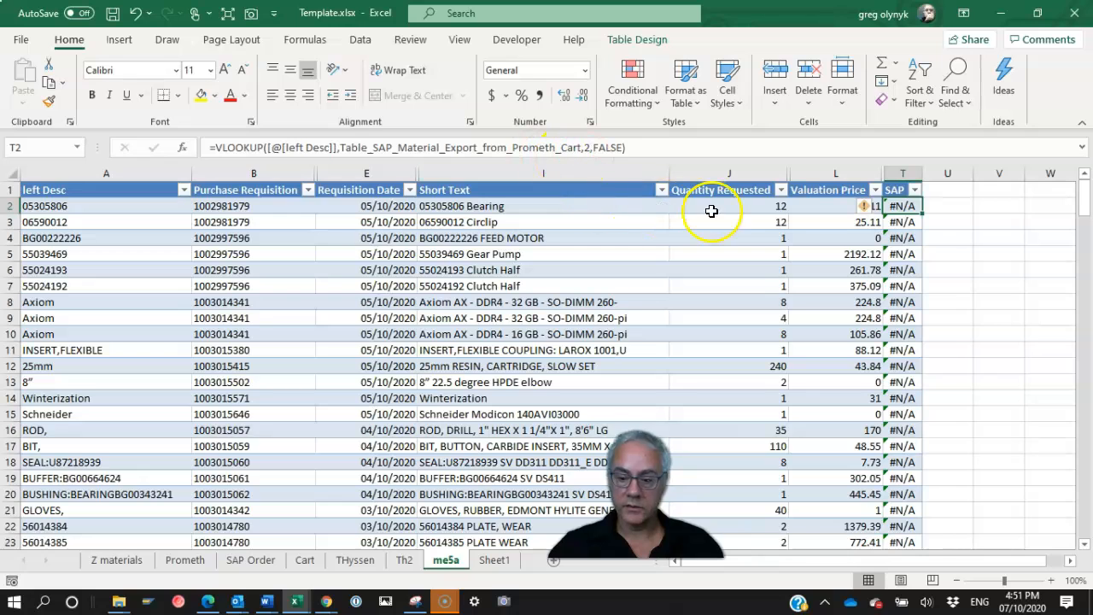
Filter the SAP column on the me5a sheet to hide the #N/A rows, keeping only requisitions with a material number.
{"action": "left_click", "coordinate": [914, 191]}
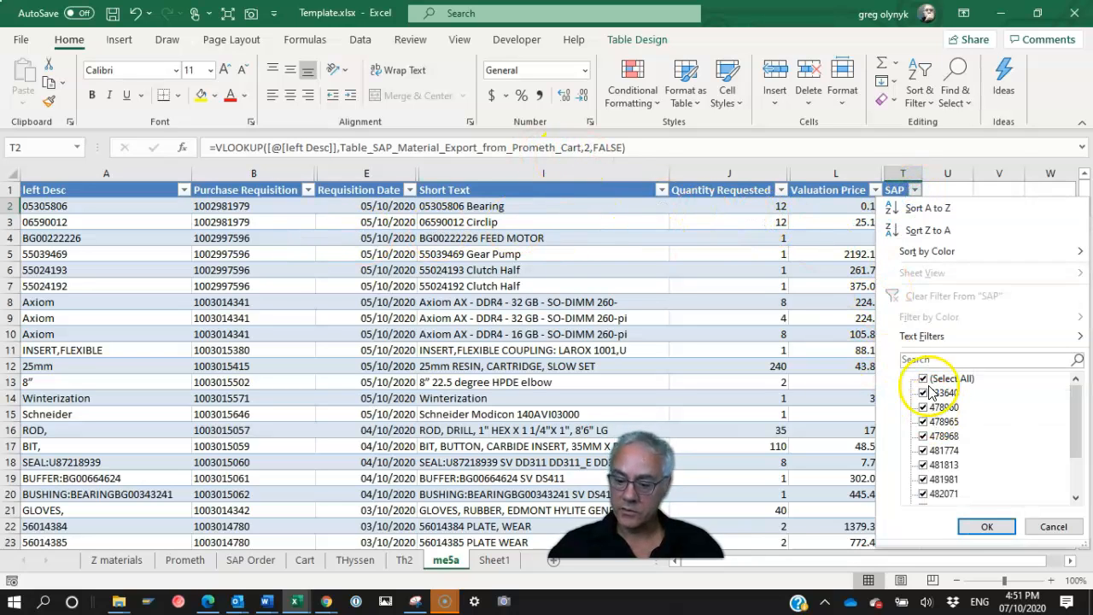
{"action": "left_click_drag", "start_coordinate": [1082, 427], "coordinate": [1079, 465]}
{"action": "left_click", "coordinate": [939, 494]}
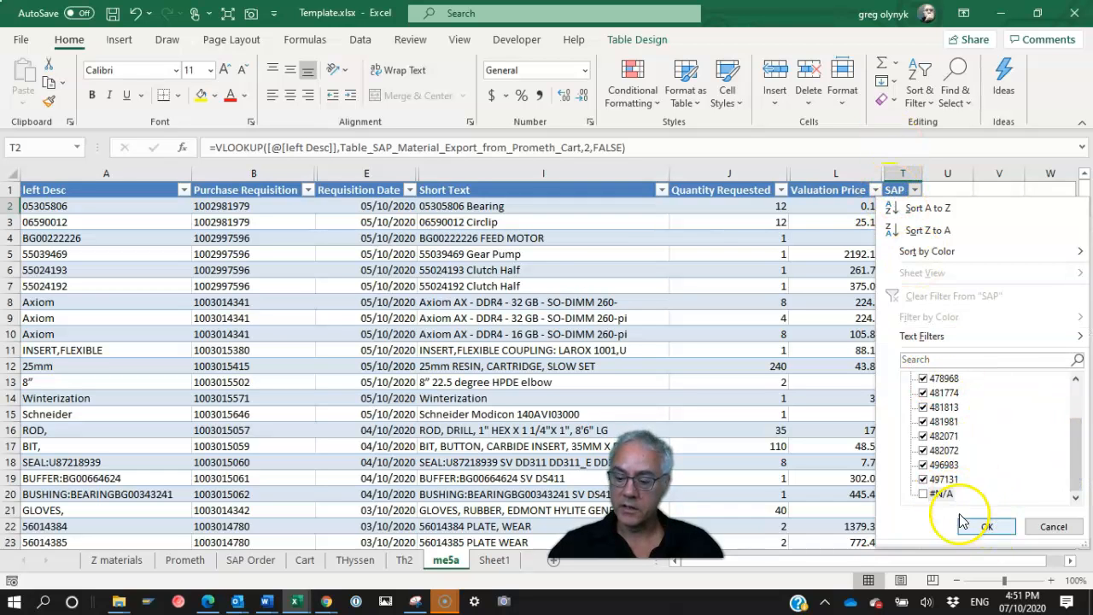
{"action": "left_click", "coordinate": [988, 527]}
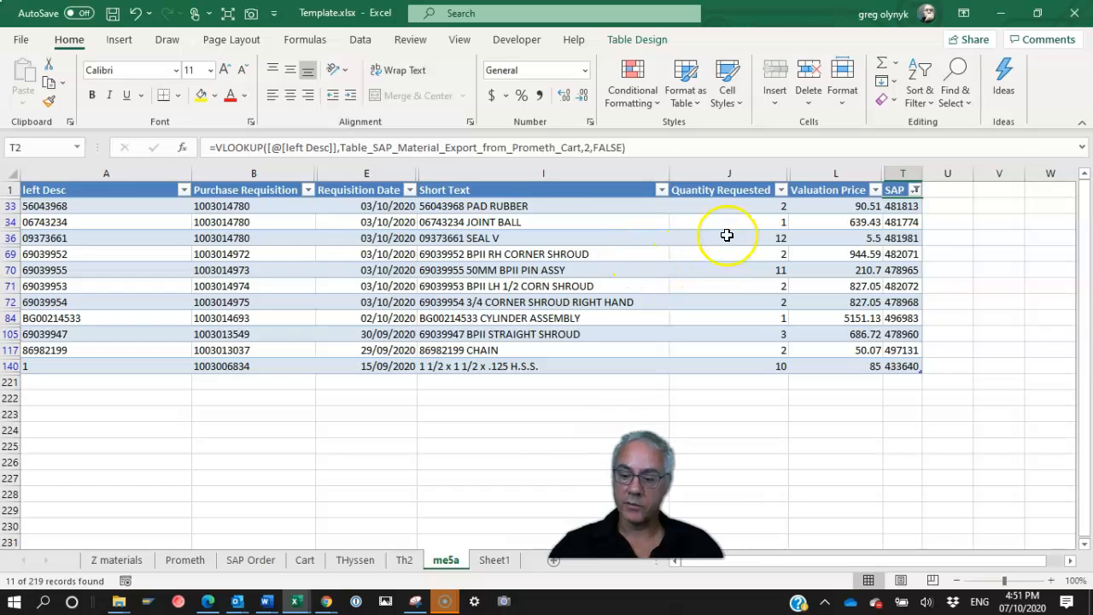